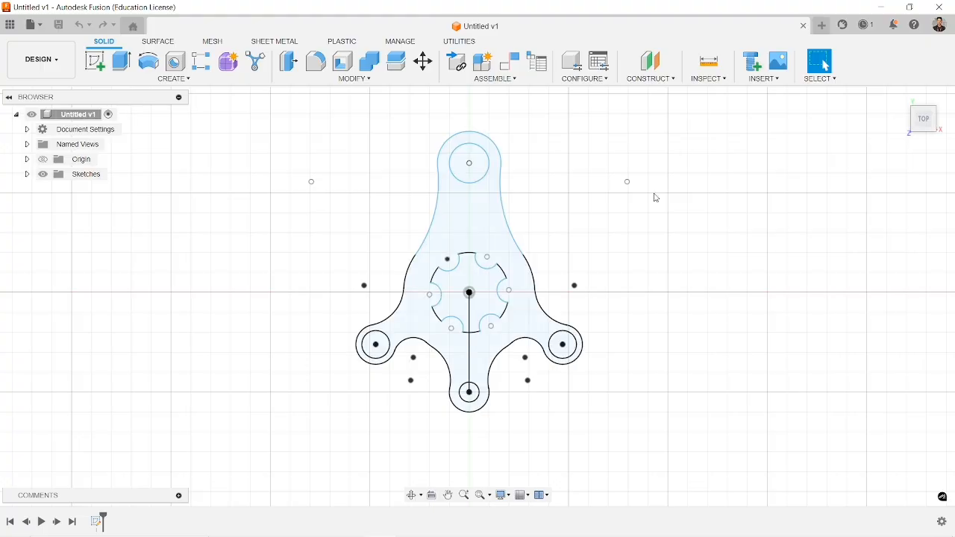
Extrude the plate profile around its holes and central cutout 5 mm as a new body
left_click(485, 246)
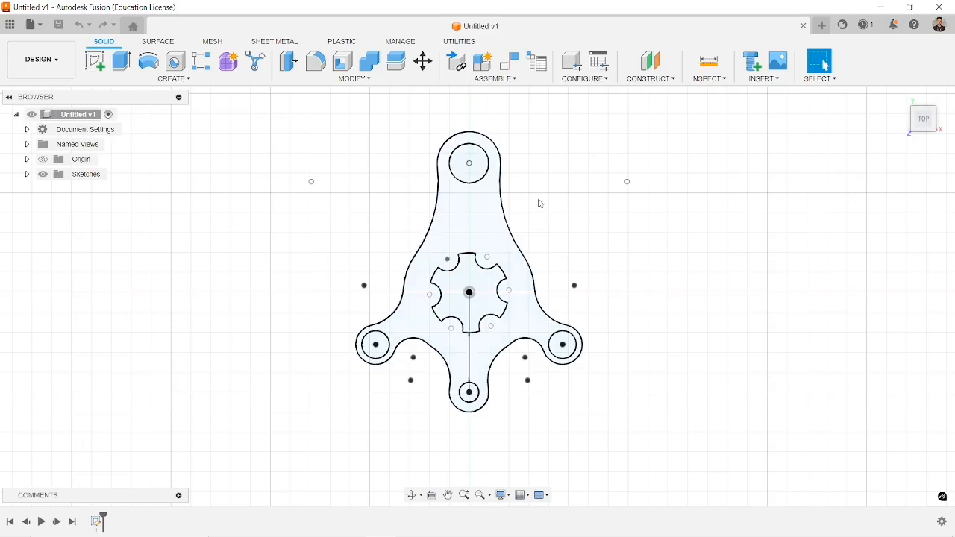
left_click(143, 42)
left_click(117, 42)
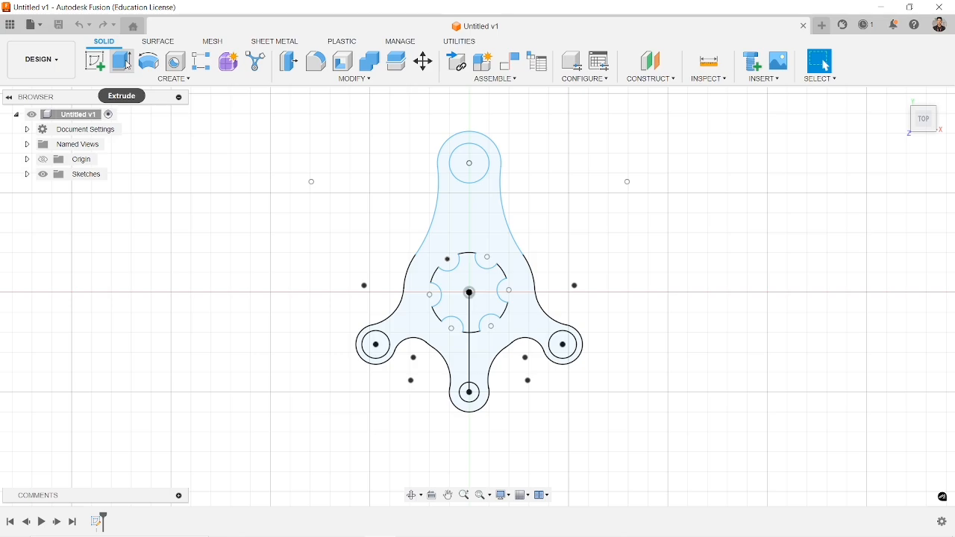
left_click(128, 64)
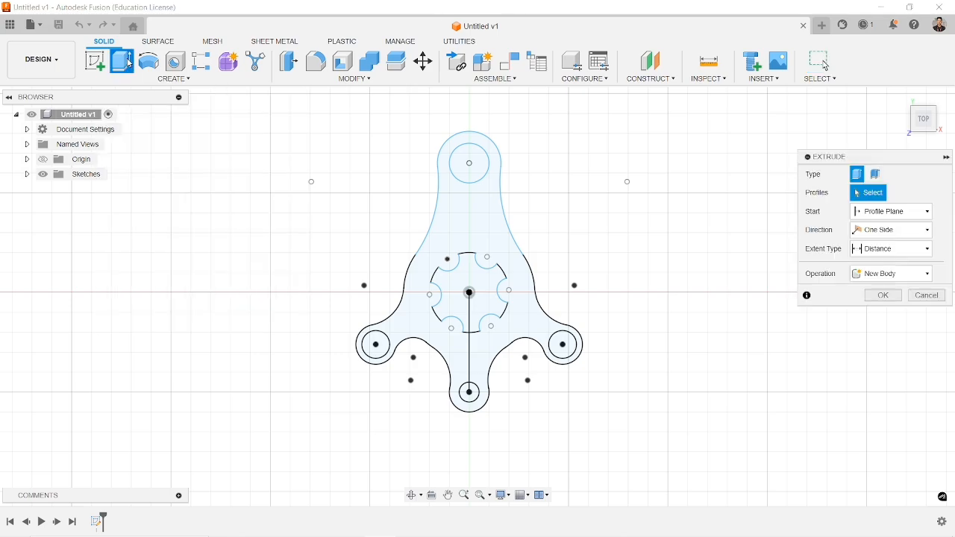
left_click(466, 224)
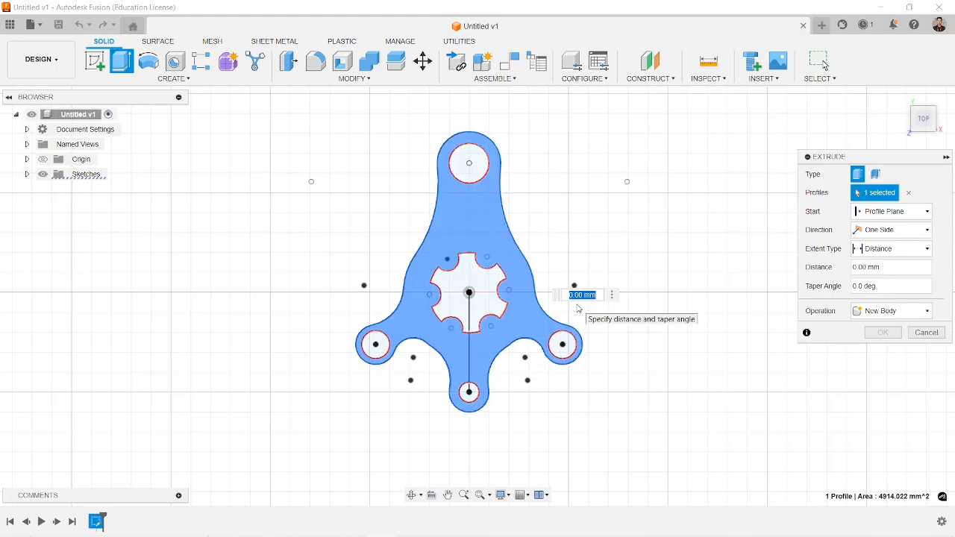
type("5")
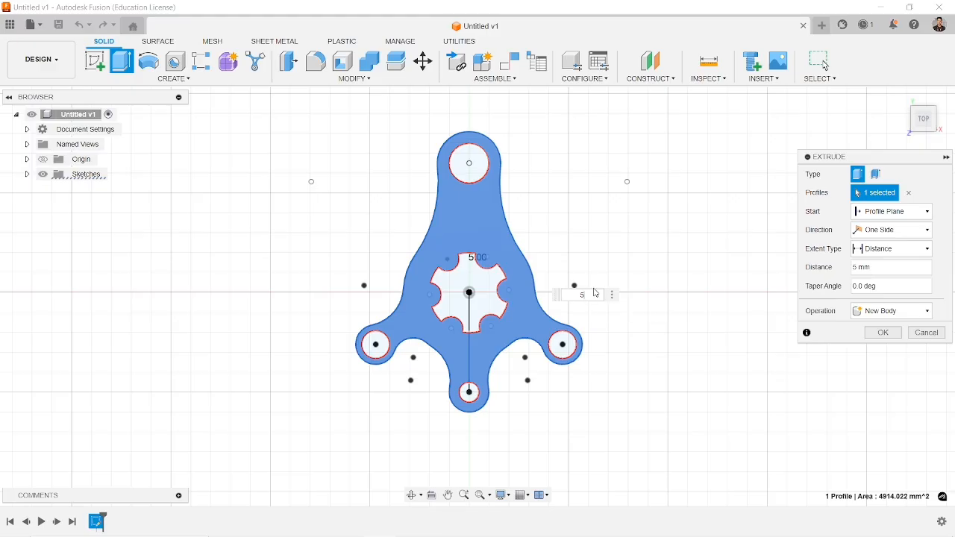
left_click(880, 334)
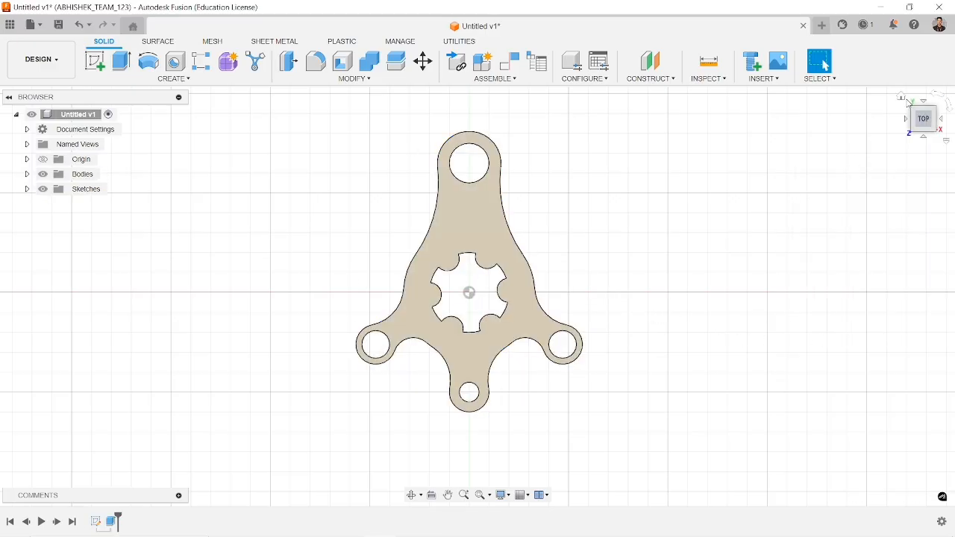
Create a new manual drawing from the full assembly using the ISO standard, mm units and a landscape A3 sheet
left_click(901, 97)
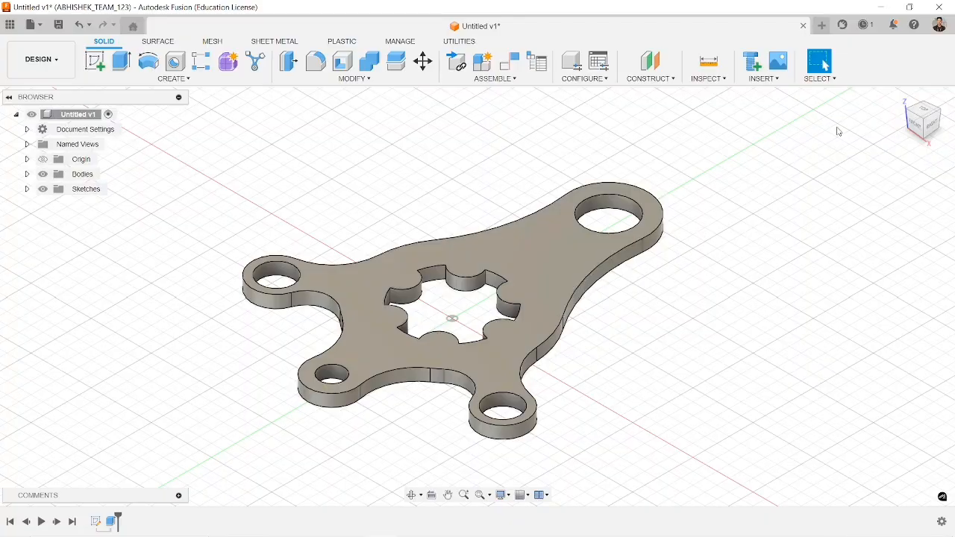
left_click(920, 110)
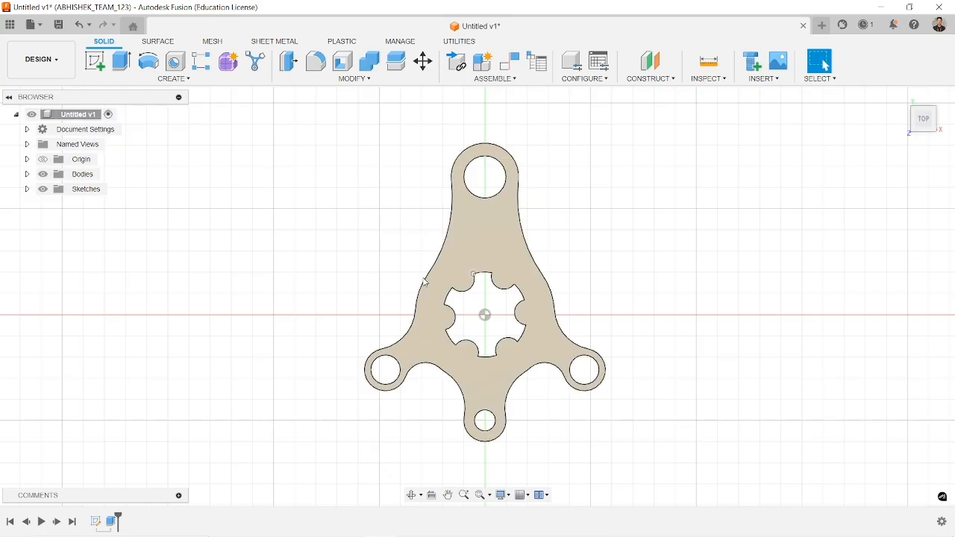
left_click(42, 29)
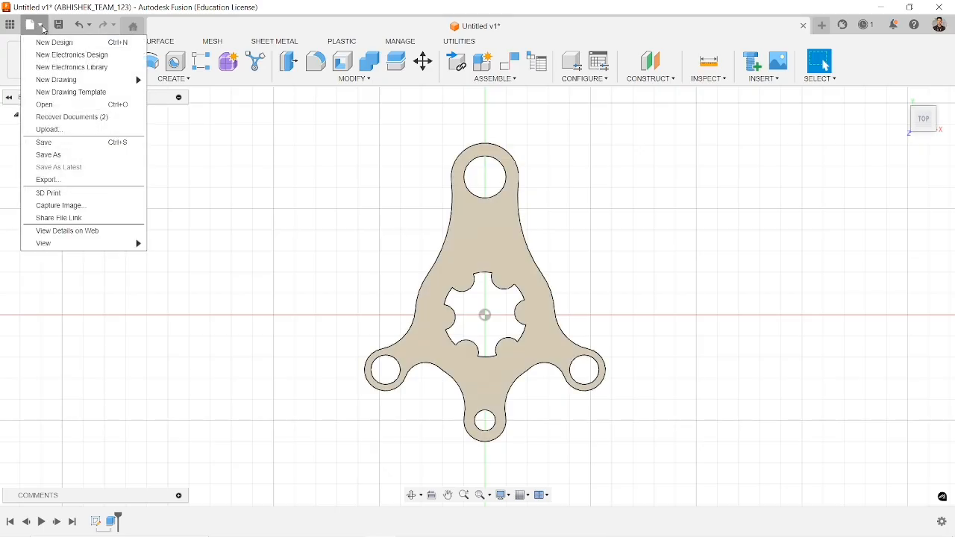
mouse_move(62, 82)
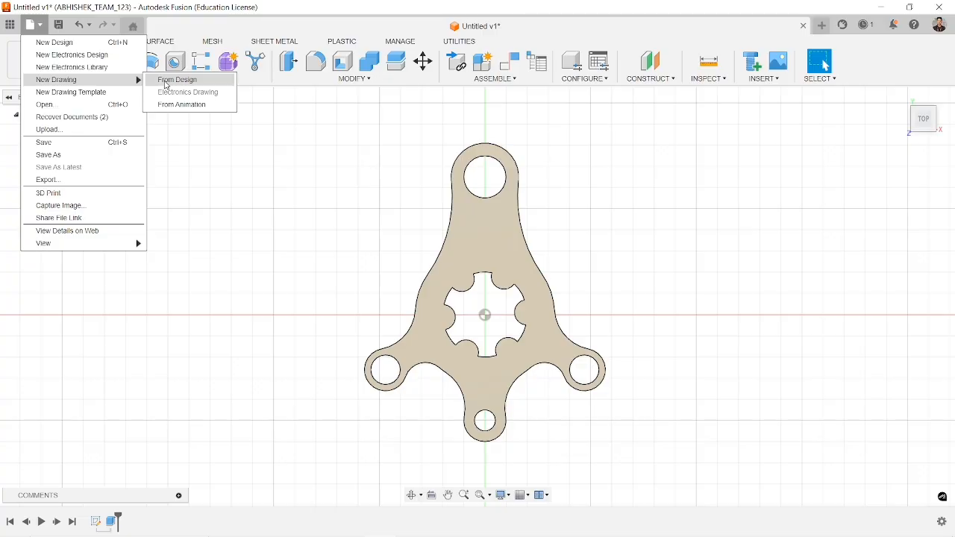
left_click(166, 80)
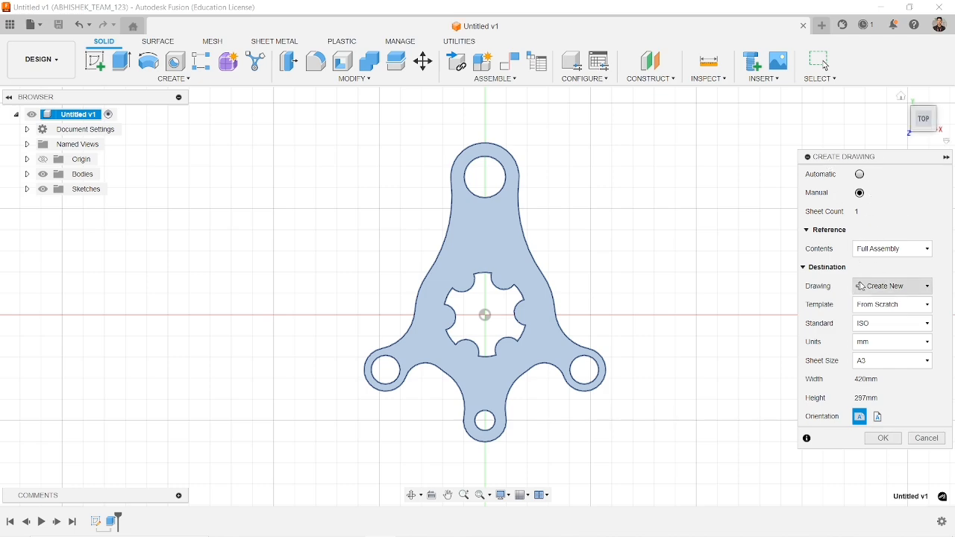
left_click(883, 439)
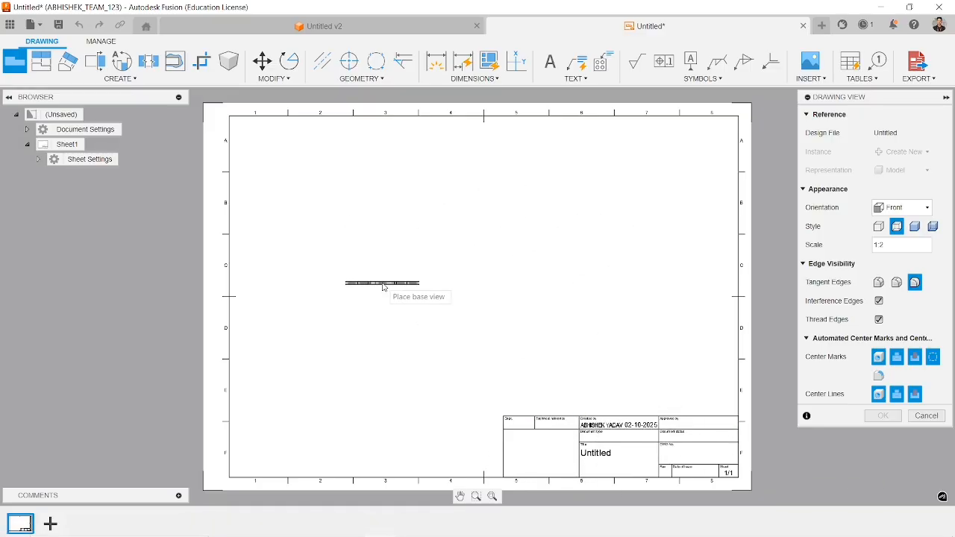
Set the base view's orientation to TOP
scroll(446, 250, "up", 2)
scroll(446, 250, "up", 3)
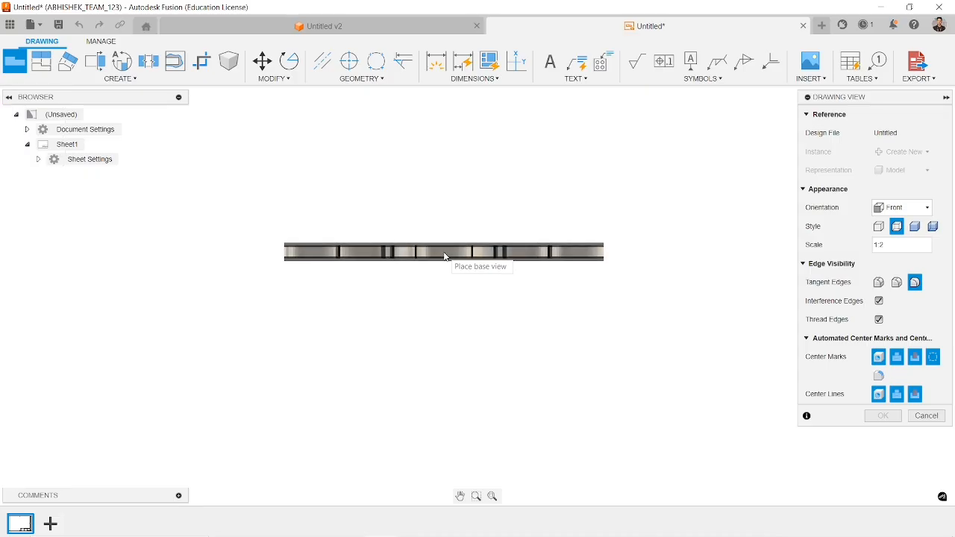
scroll(444, 257, "down", 5)
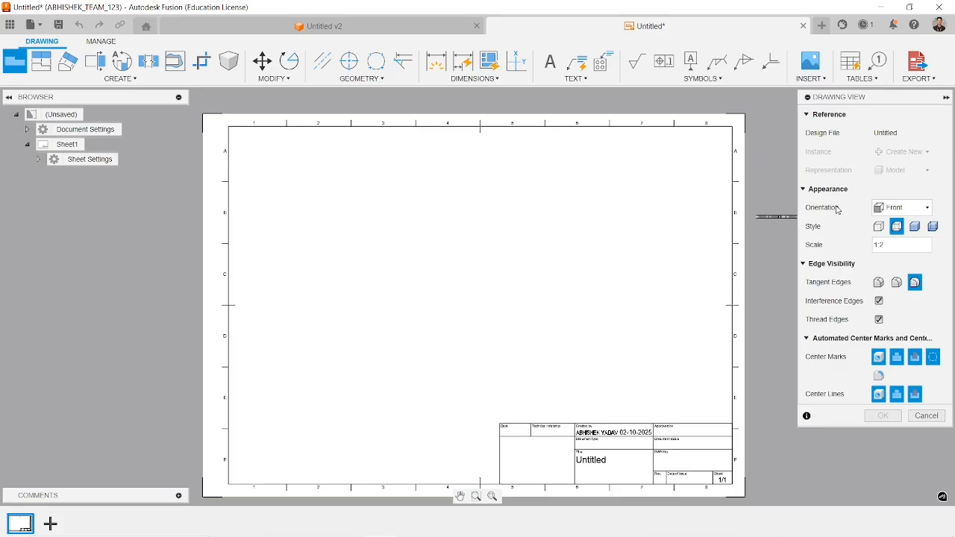
left_click(896, 206)
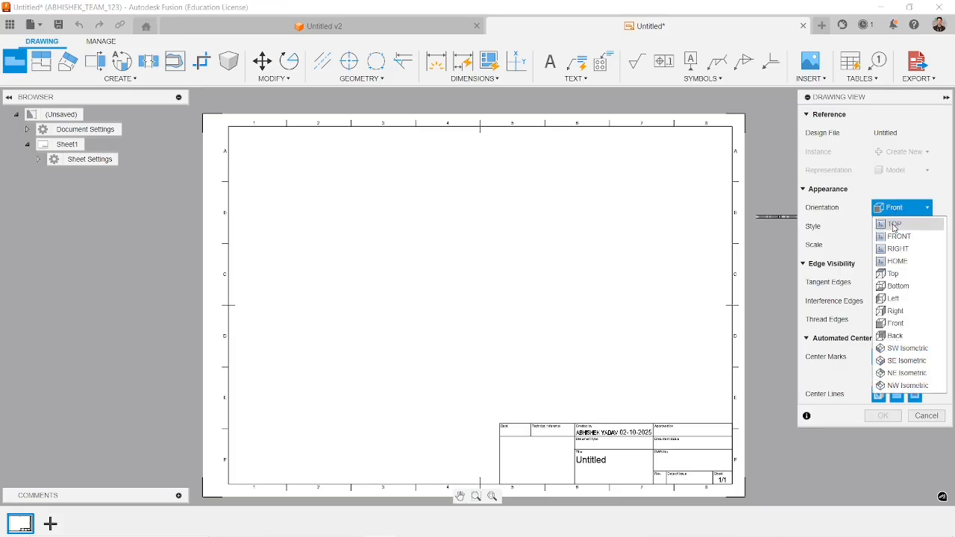
left_click(894, 226)
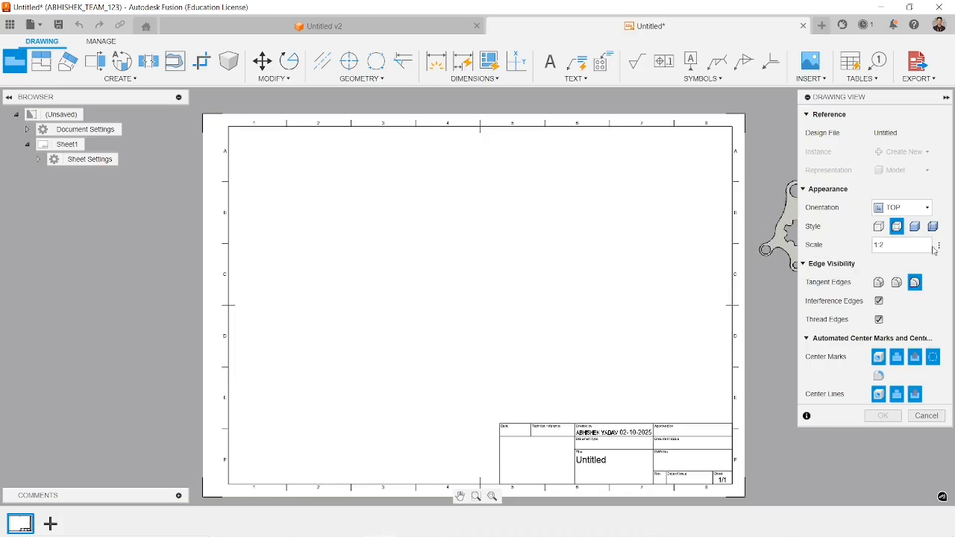
Try base view scales of 4:1 and 2:1
left_click(938, 247)
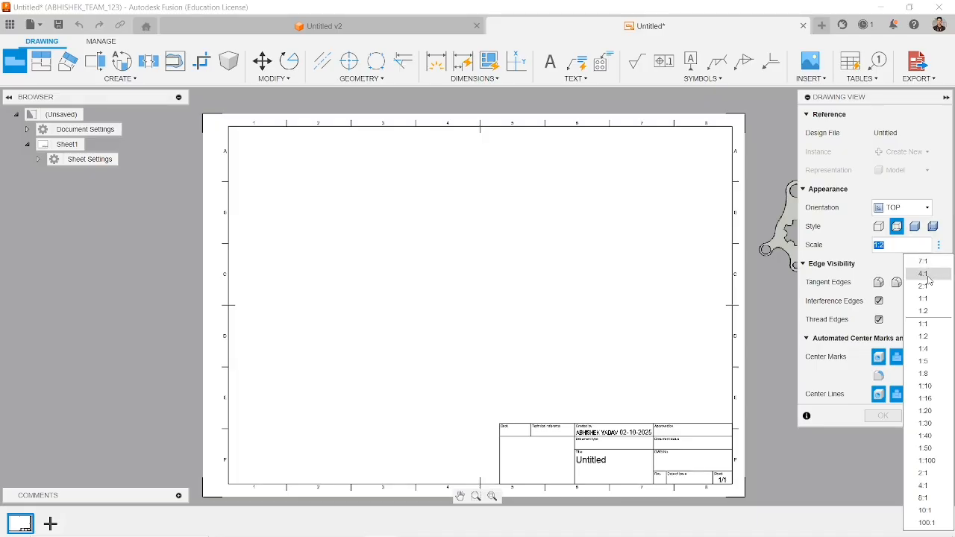
left_click(925, 273)
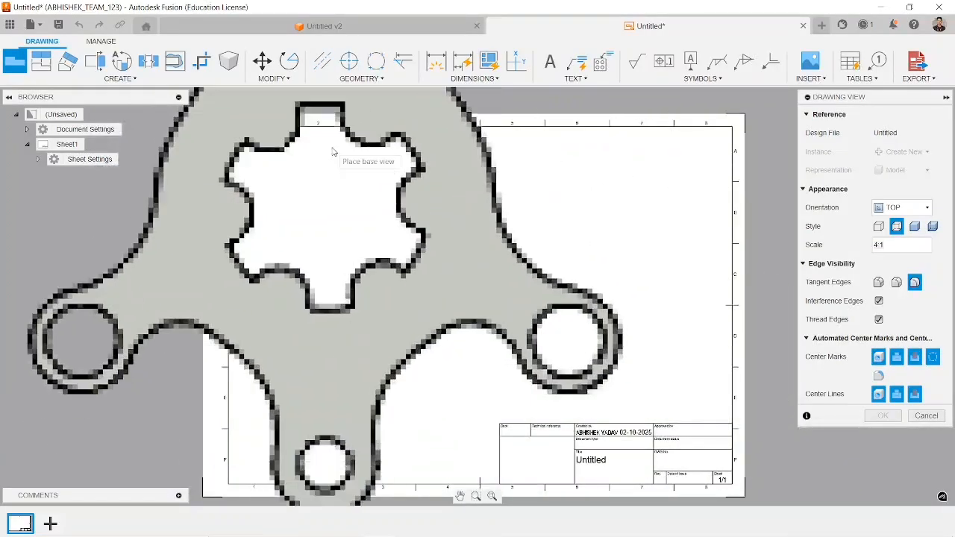
left_click(938, 247)
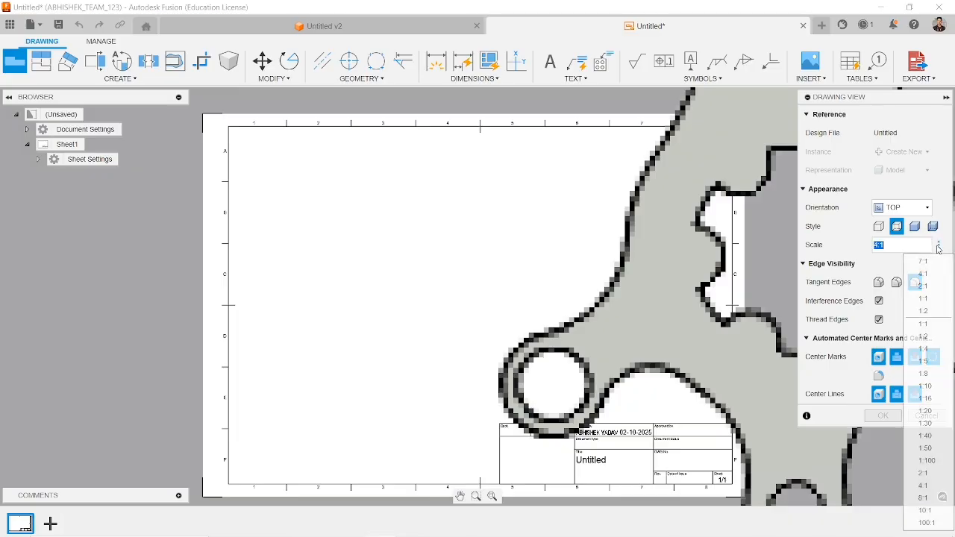
left_click(924, 287)
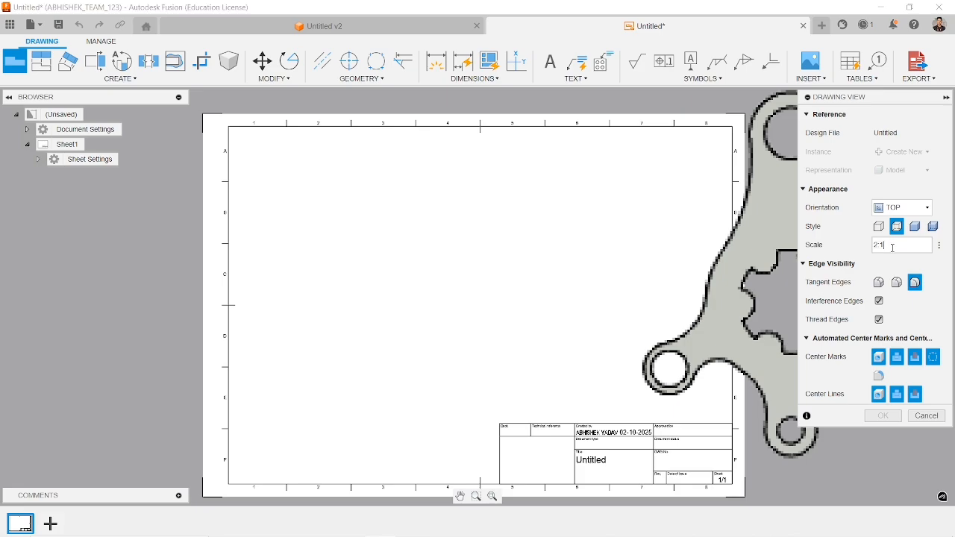
Set the base view's scale to 1.5:1 and place it in the middle of the sheet above the title block
left_click_drag(905, 246, 872, 248)
type("1:1")
key("Return")
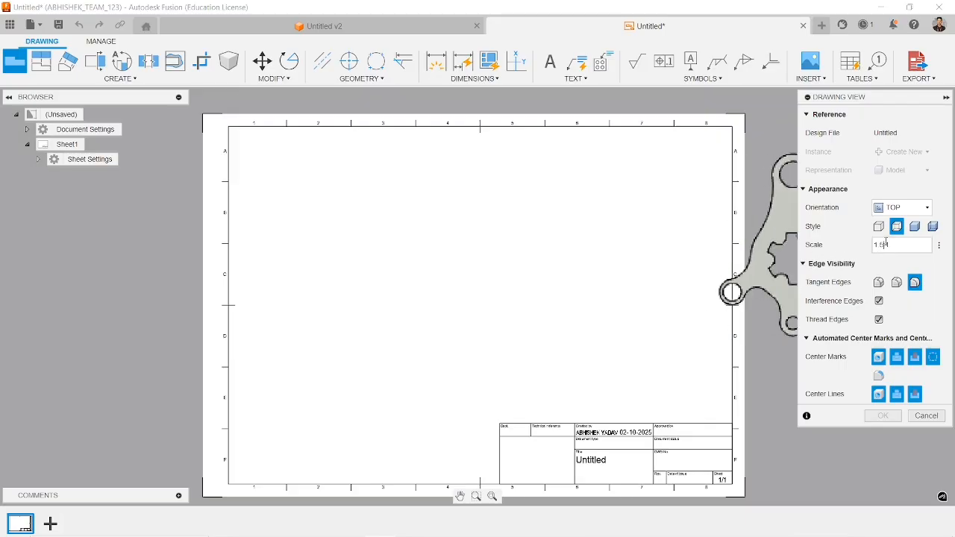
key("Return")
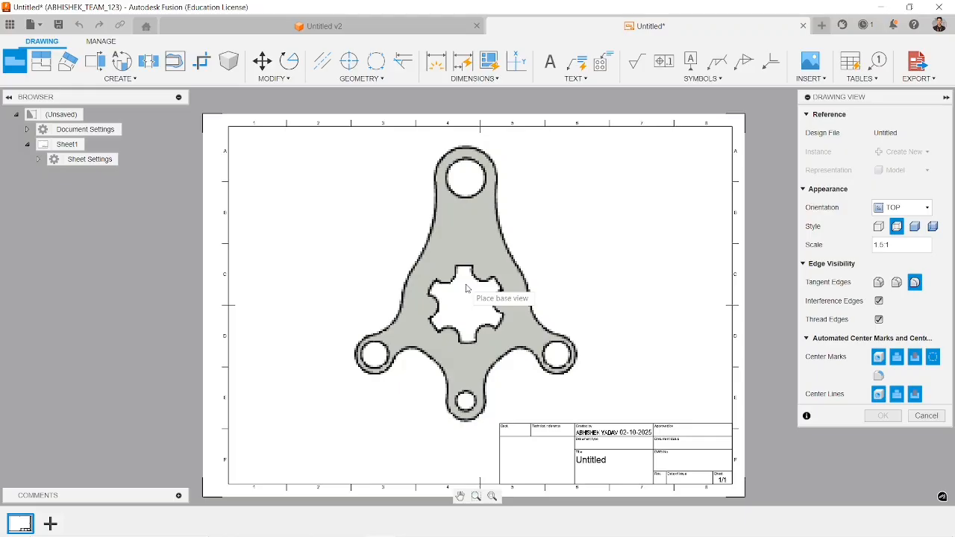
left_click(466, 288)
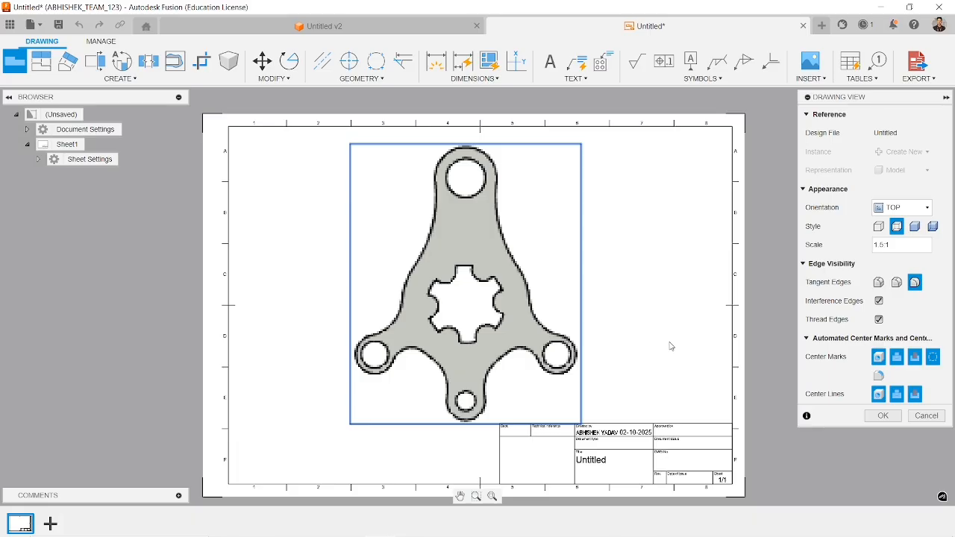
left_click(882, 416)
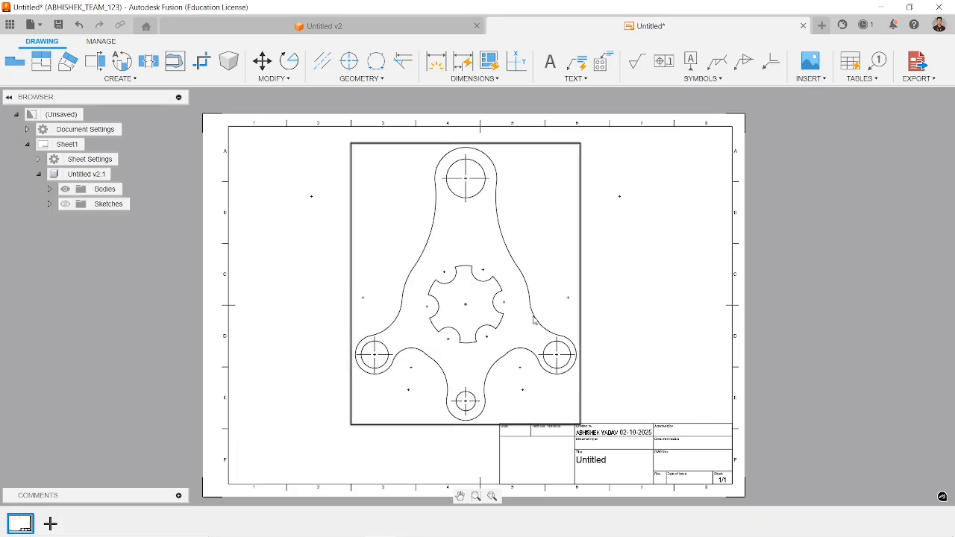
scroll(526, 313, "up", 3)
scroll(537, 319, "down", 4)
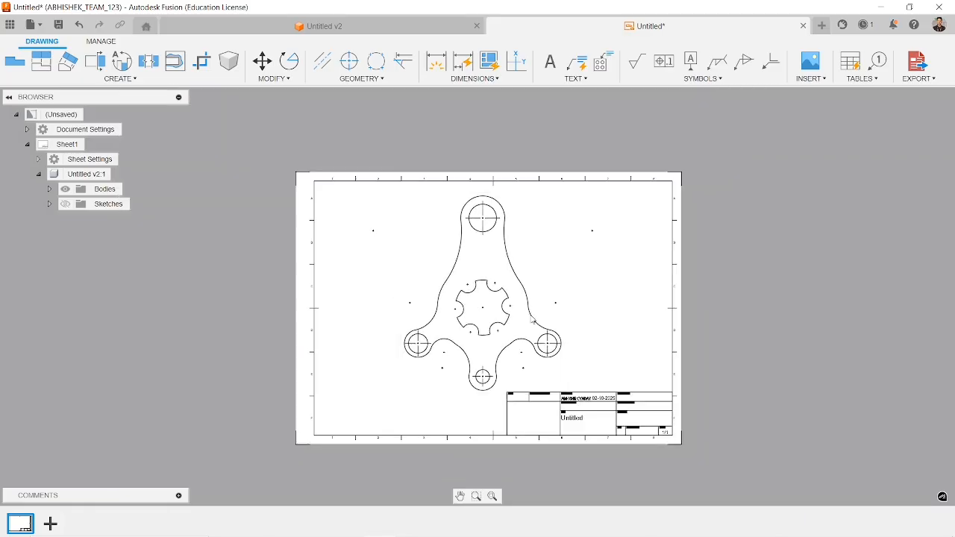
scroll(531, 321, "up", 3)
scroll(532, 321, "down", 3)
scroll(532, 321, "up", 4)
scroll(532, 321, "down", 4)
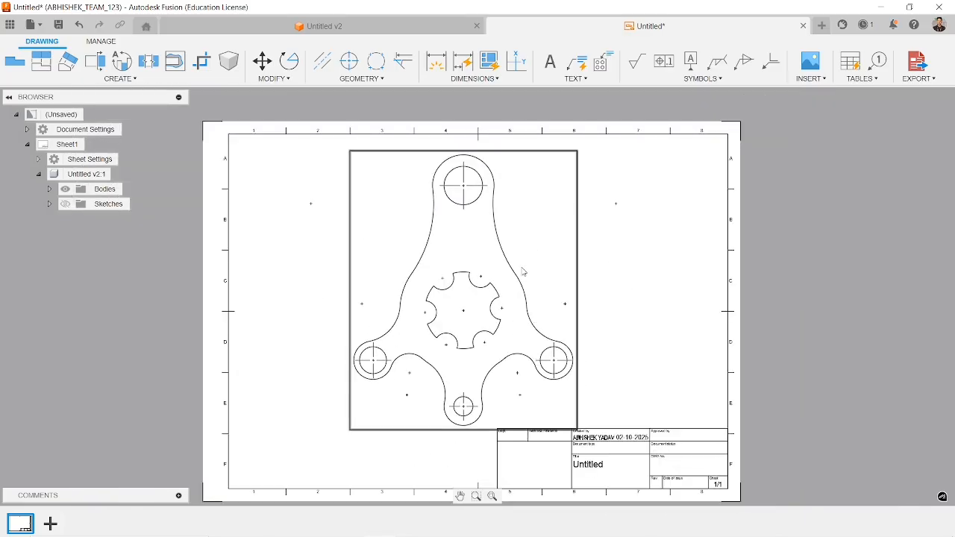
scroll(515, 275, "up", 2)
scroll(518, 275, "down", 2)
scroll(519, 274, "up", 1)
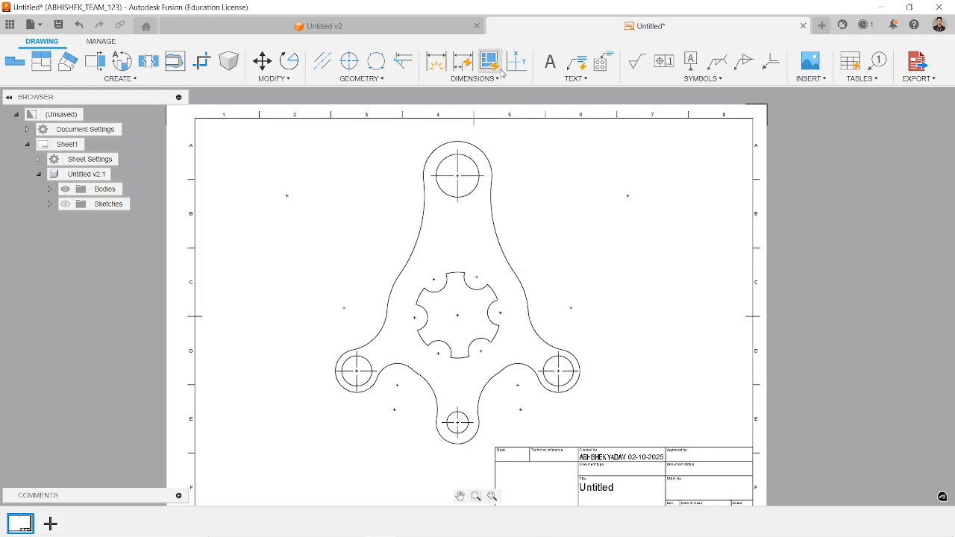
Dimension the large upper hole's diameter and the radius of the rounded end around it
left_click(440, 71)
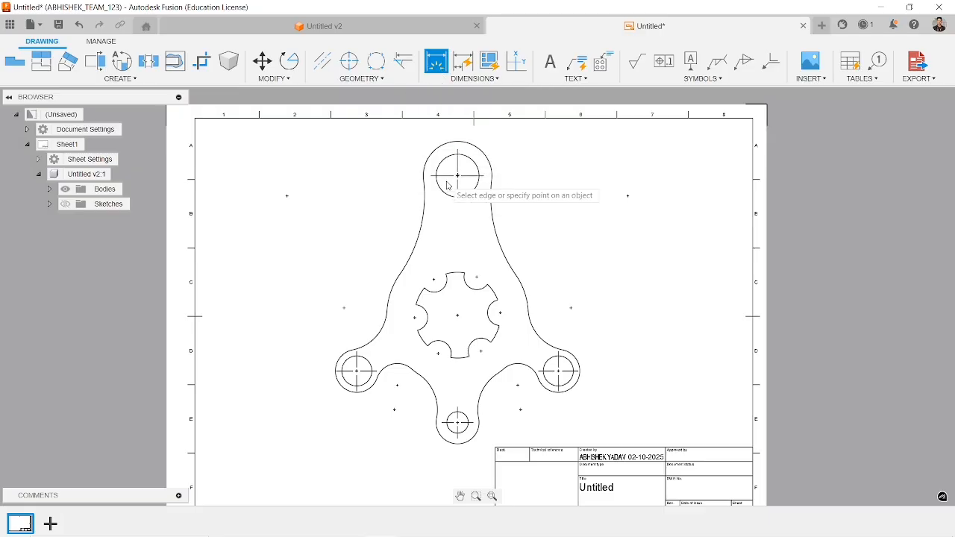
scroll(447, 185, "up", 2)
scroll(448, 185, "up", 1)
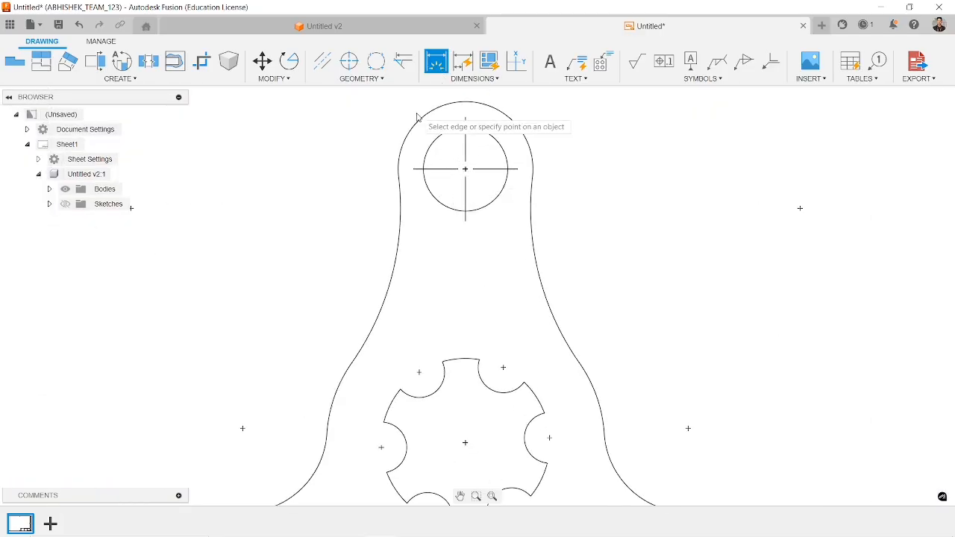
left_click(445, 139)
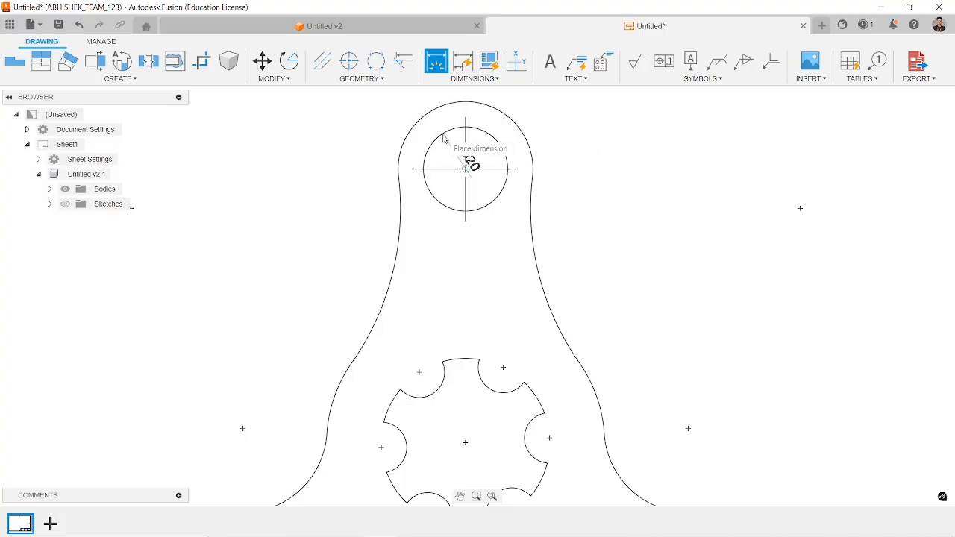
left_click(455, 164)
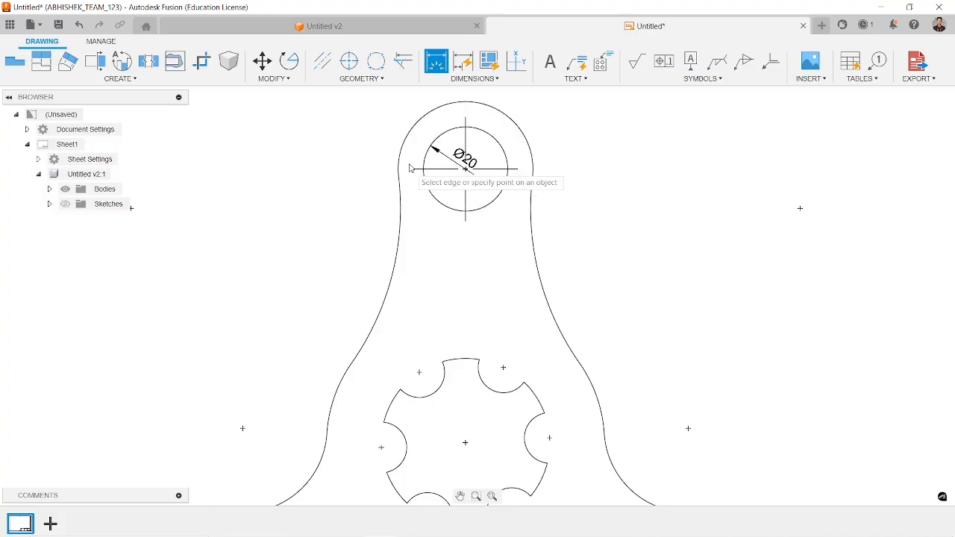
left_click(406, 131)
left_click(394, 128)
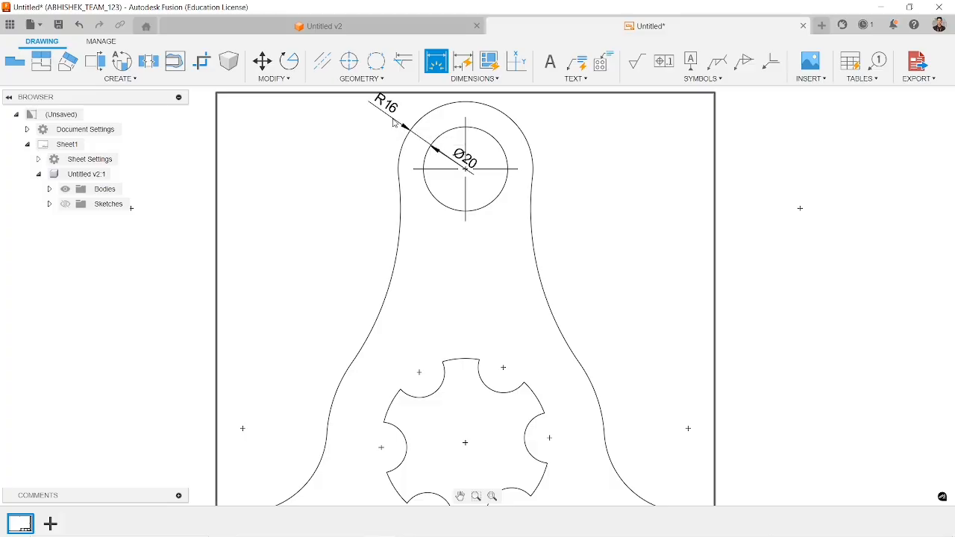
Dimension the radius of the central cutout's outer arc, placing the dimension above the cutout
scroll(411, 264, "down", 3)
middle_click_drag(461, 312, 454, 229)
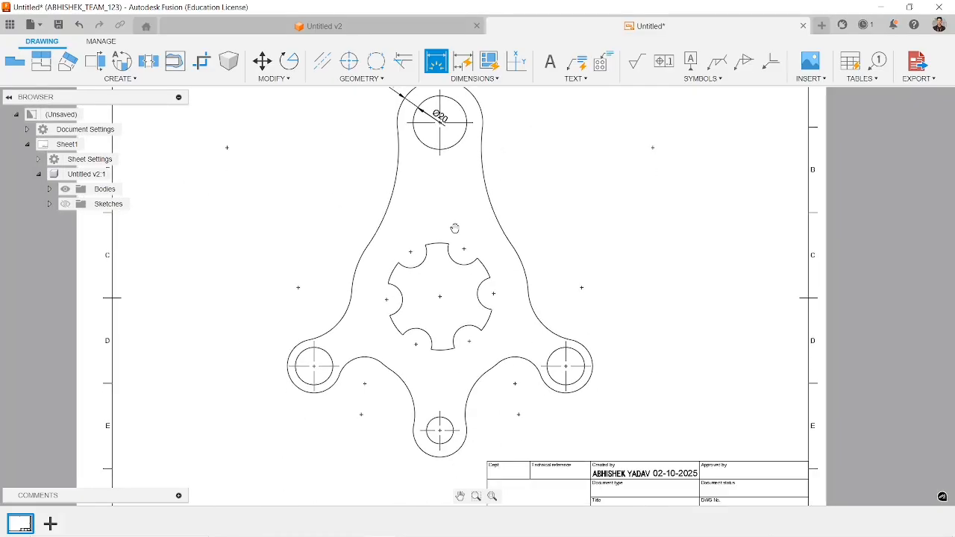
left_click(438, 241)
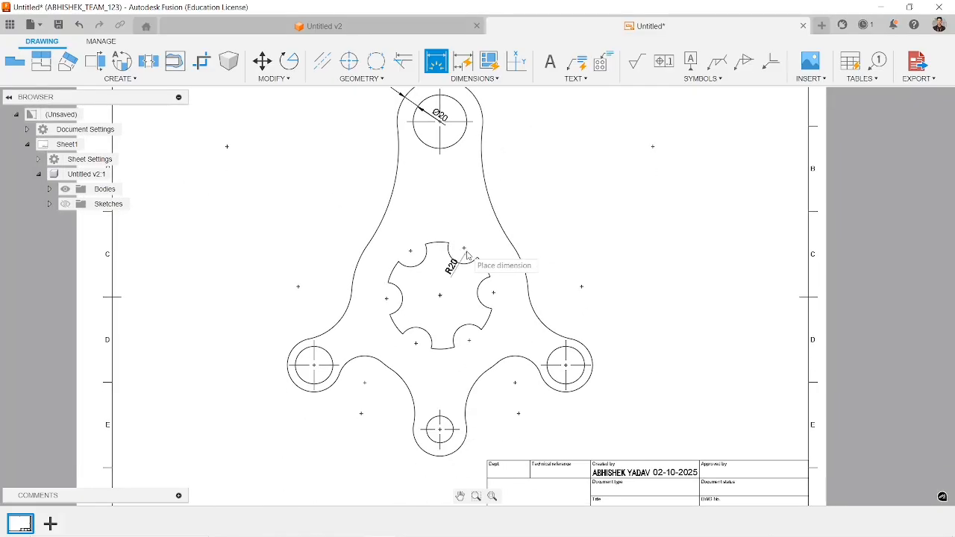
left_click(439, 241)
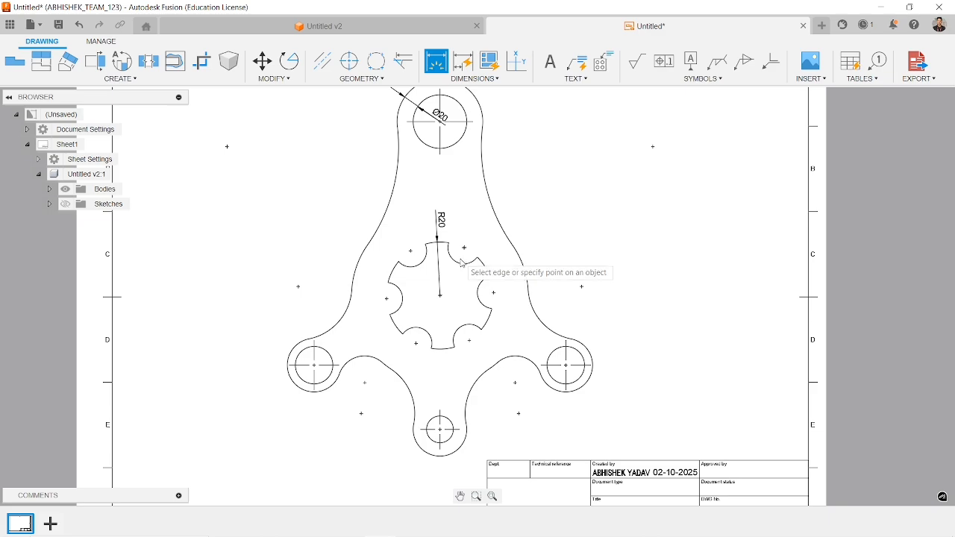
Dimension the radius of the cutout's upper-right notch and of the concave outline arc just above the right-hand boss
left_click(463, 263)
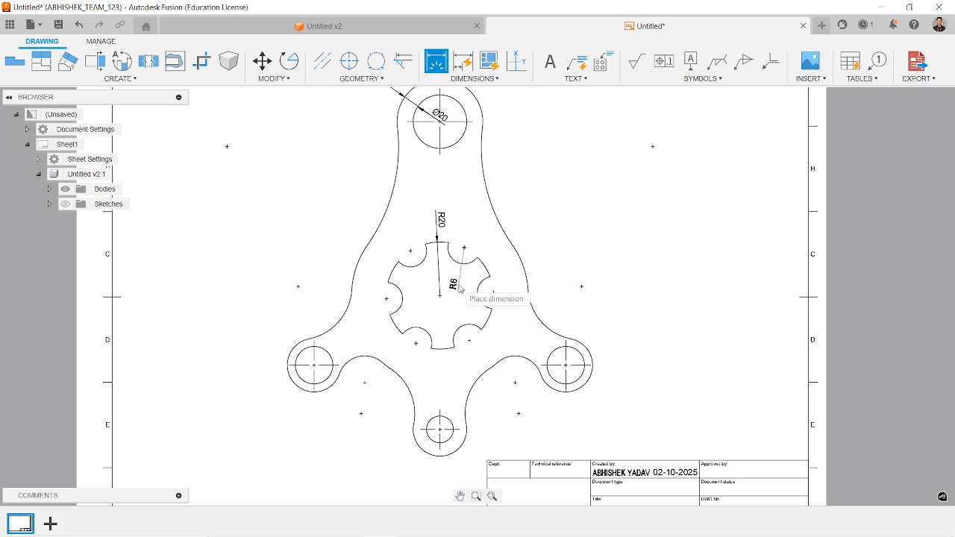
left_click(464, 248)
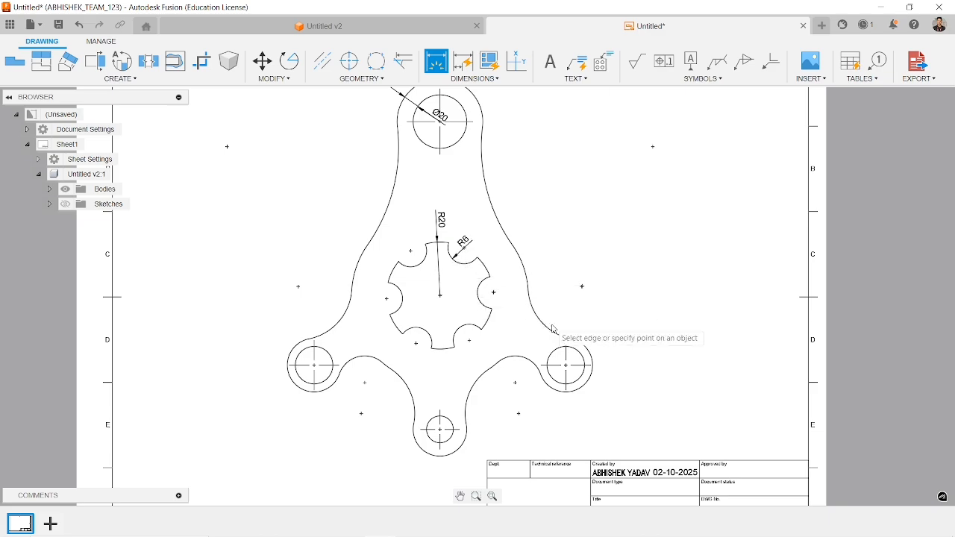
left_click(528, 294)
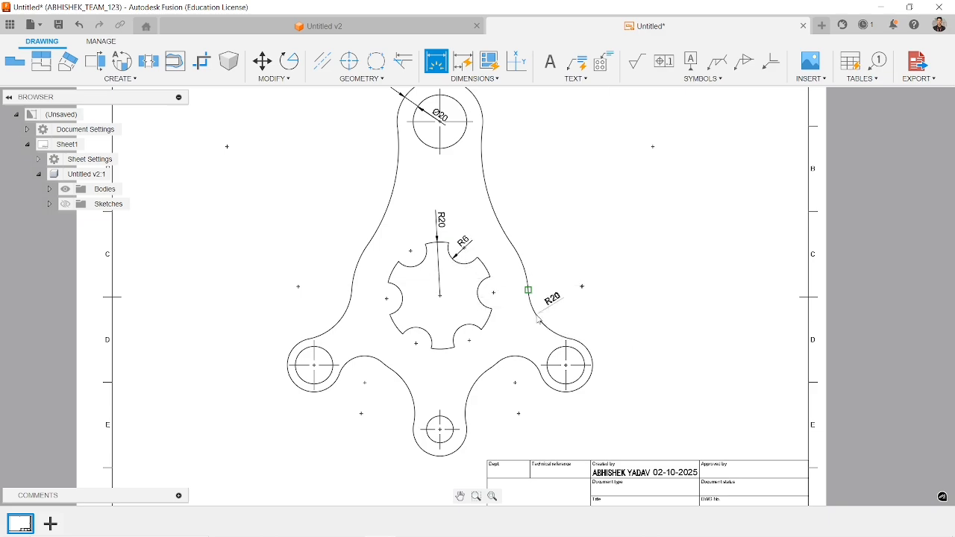
left_click(507, 288)
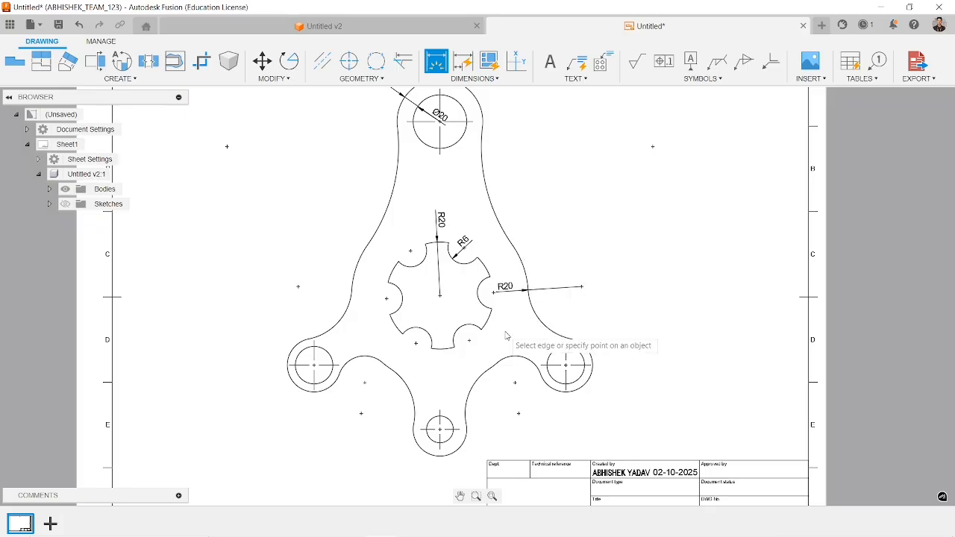
Dimension the radii of the long concave arcs on both sides of the upper arm and of the convex arc below the left one
left_click(496, 233)
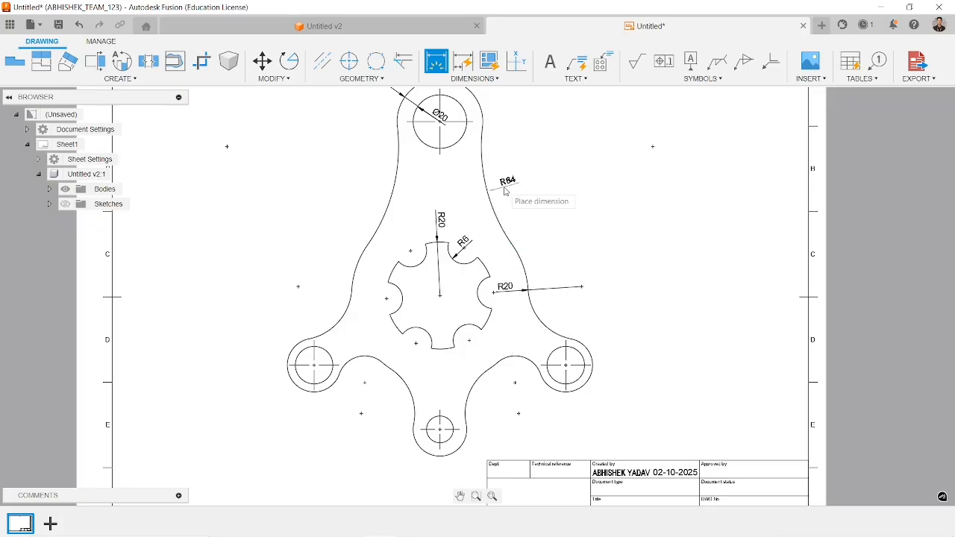
left_click(506, 192)
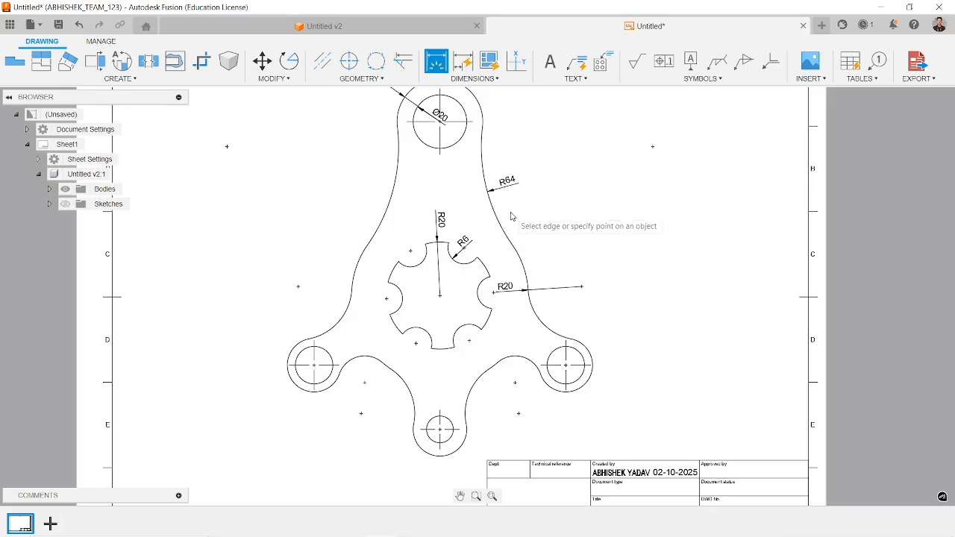
left_click(382, 213)
left_click(370, 187)
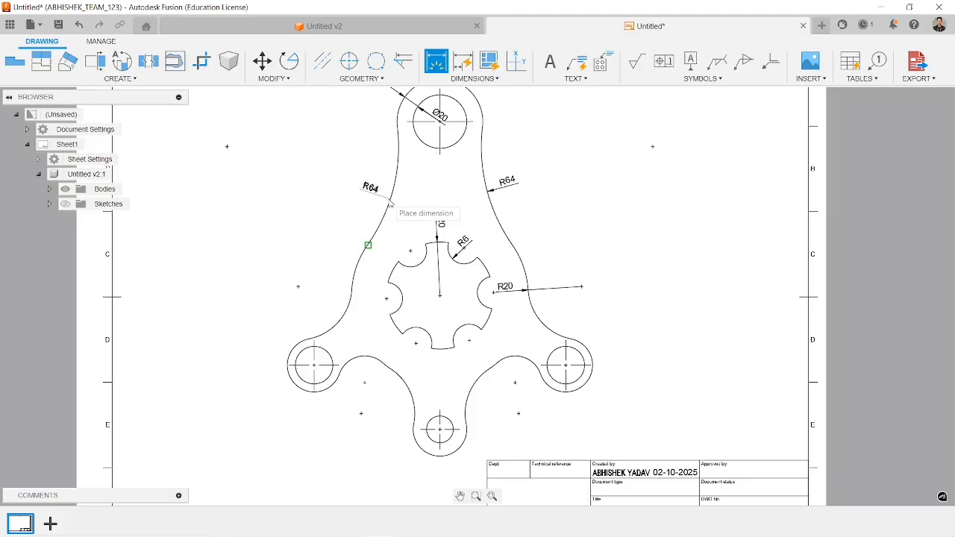
left_click(357, 276)
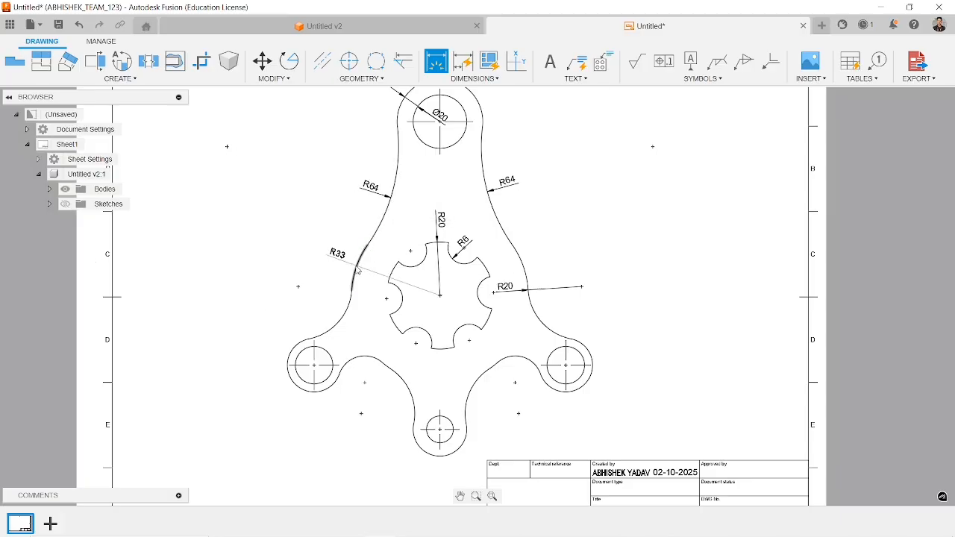
left_click(386, 254)
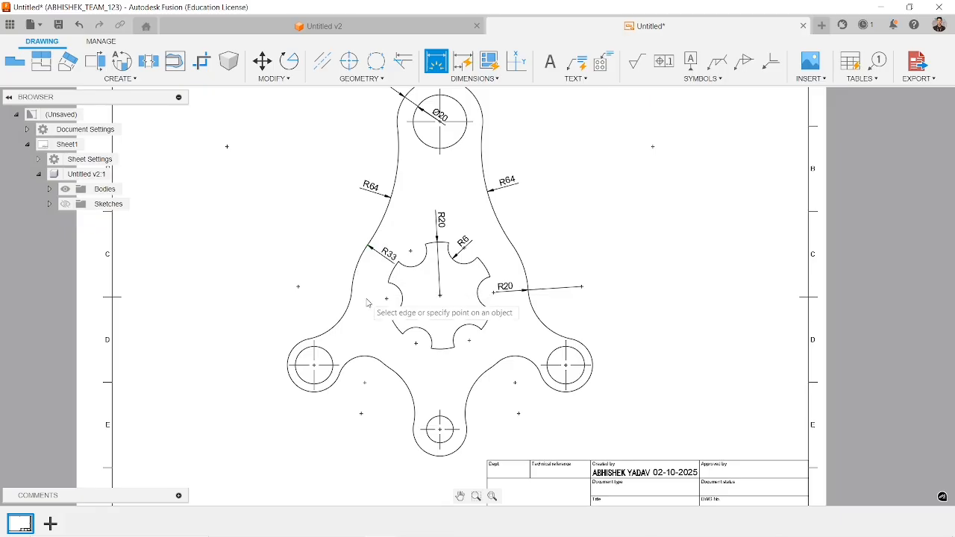
Dimension the outer diameter of the lower-left boss and the diameter of its hole
left_click(341, 364)
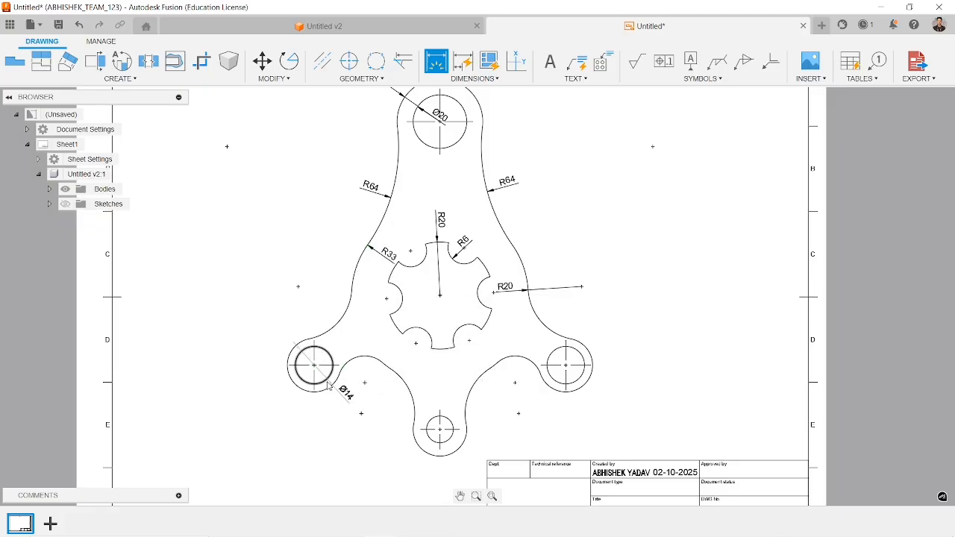
left_click(321, 417)
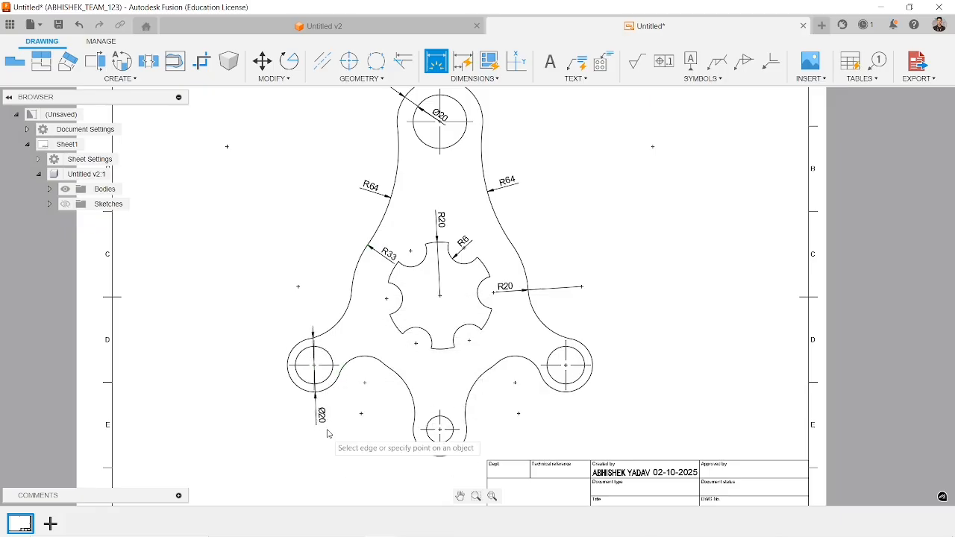
left_click(301, 353)
left_click(267, 344)
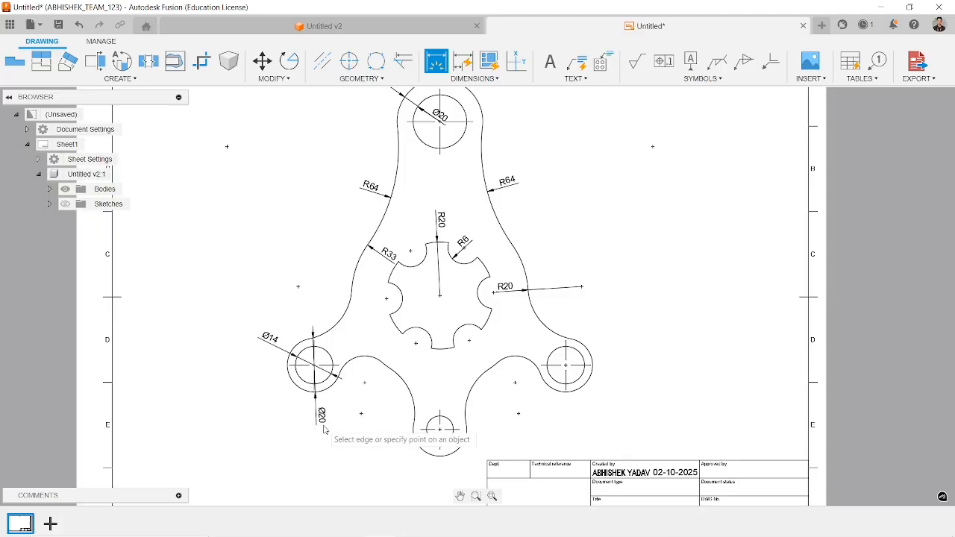
Dimension the radius of the bottom lobe's rounded end and the diameter of its hole
left_click(441, 449)
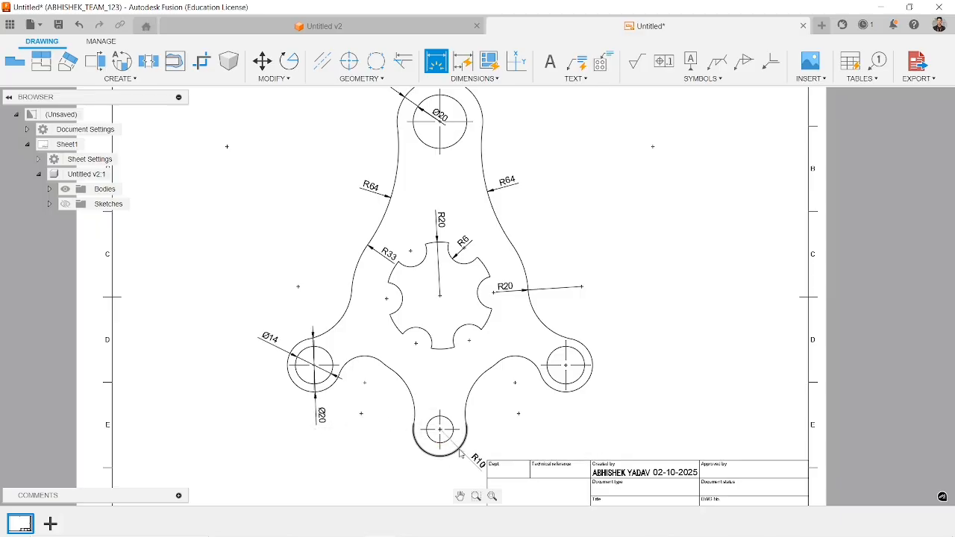
left_click(451, 481)
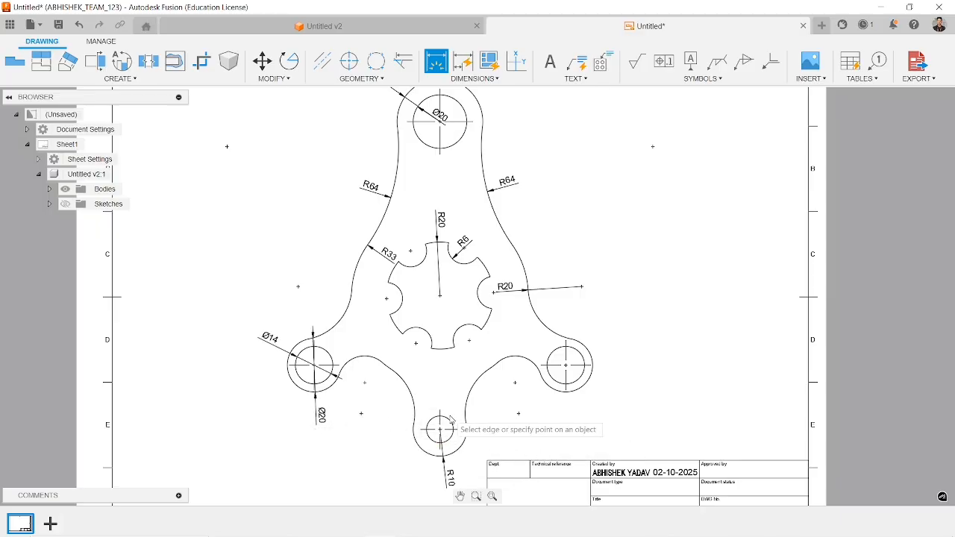
left_click(448, 423)
left_click(440, 390)
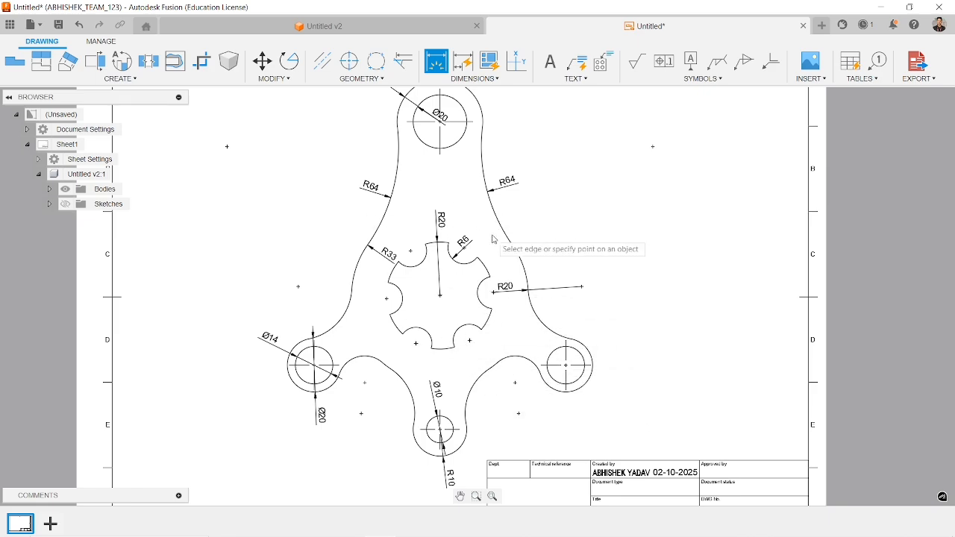
Dimension the vertical distances from the upper hole's centre to the bottom hole's centre and to the cutout's centre, placed right of the part
scroll(513, 272, "down", 1)
left_click(448, 138)
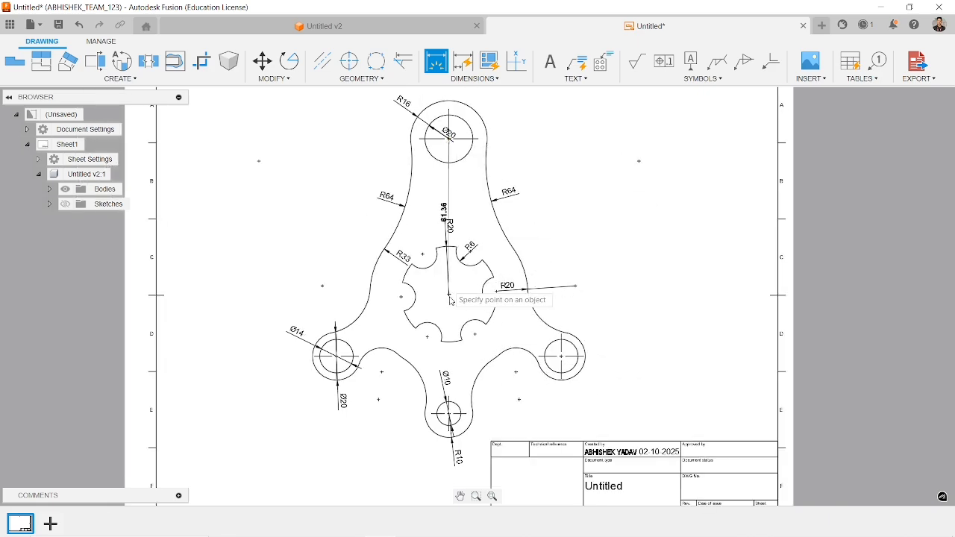
left_click(450, 414)
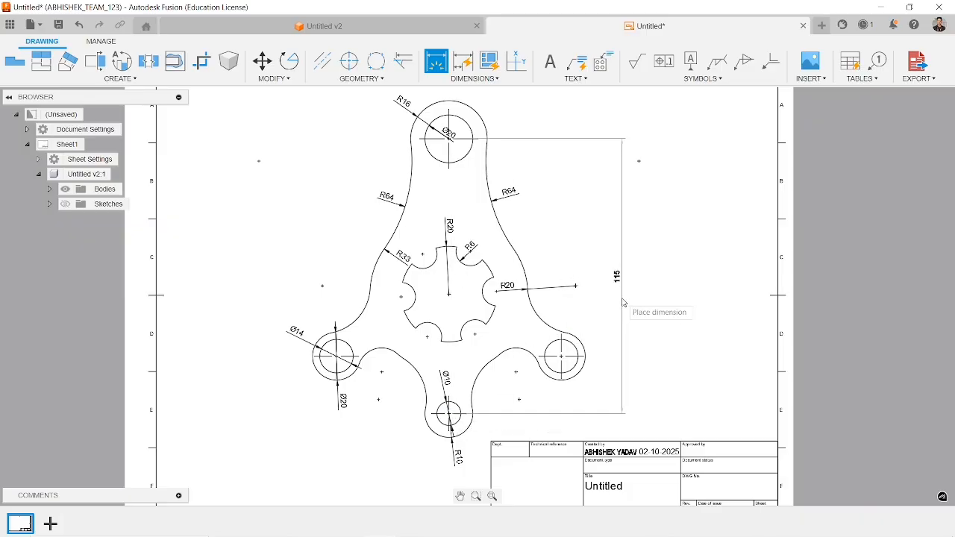
left_click(621, 315)
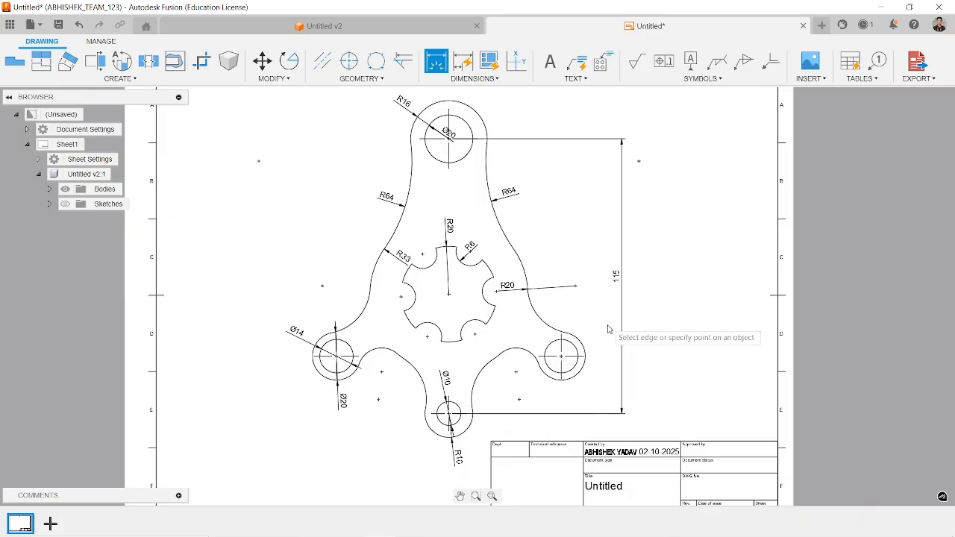
left_click(449, 138)
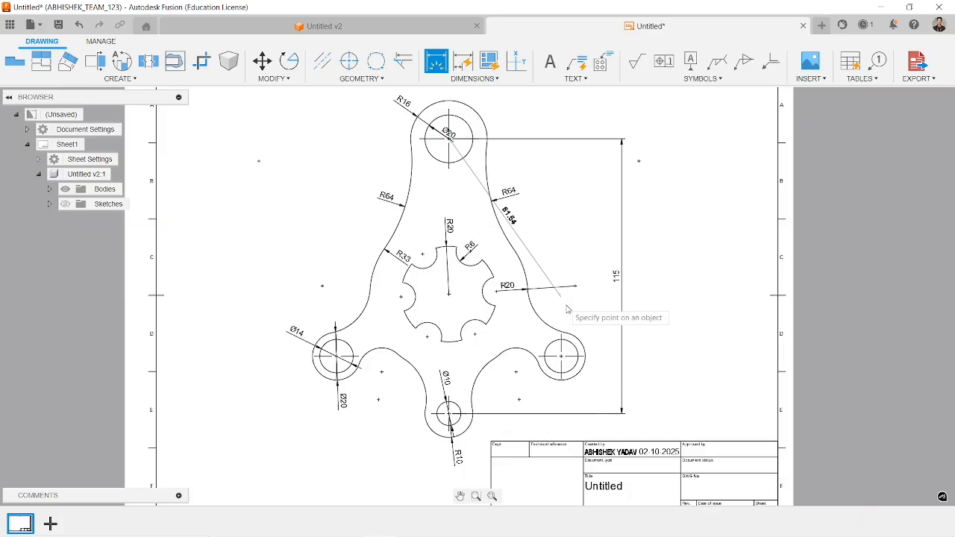
left_click(450, 294)
left_click(601, 262)
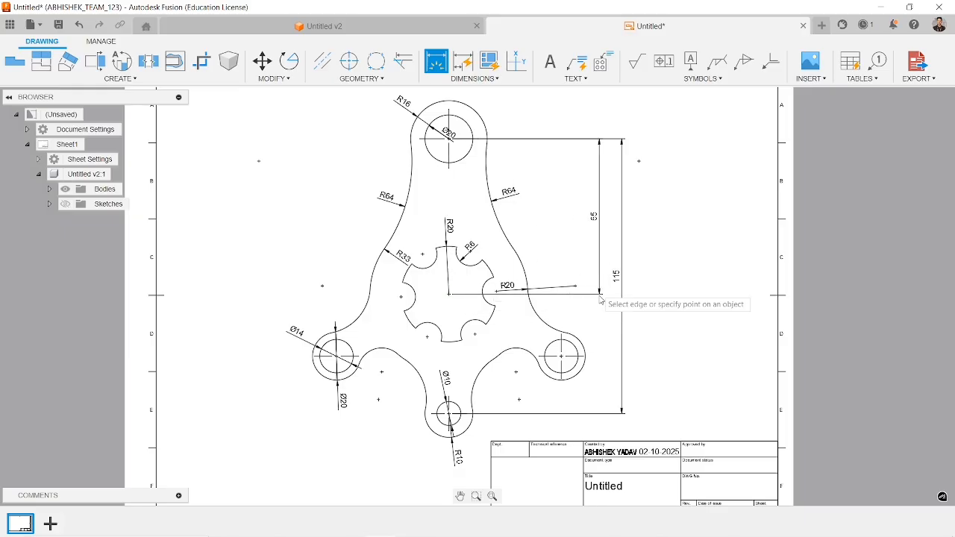
Dimension the right-hand hole centre's vertical distances to the bottom hole's centre and the cutout's centre, aligning both beside the part
left_click(562, 356)
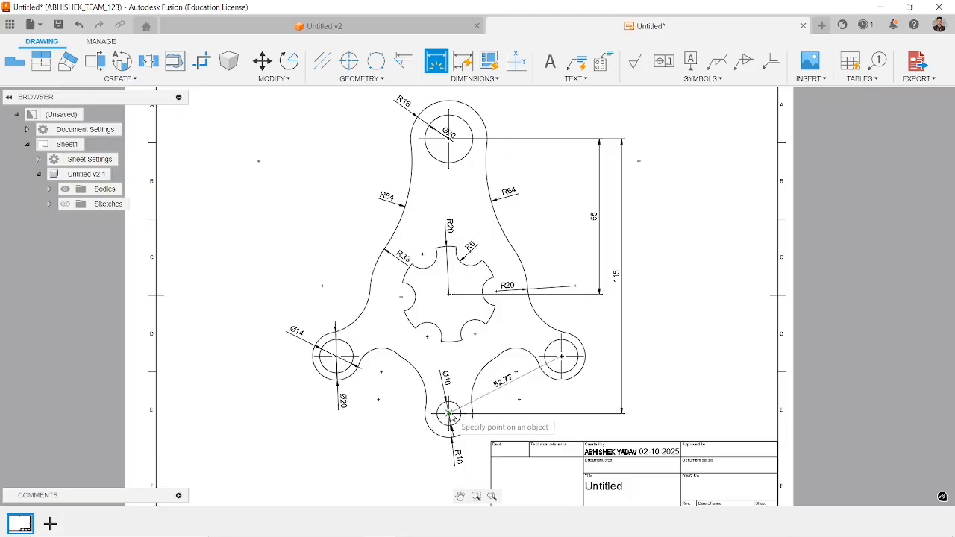
left_click(449, 413)
left_click(594, 384)
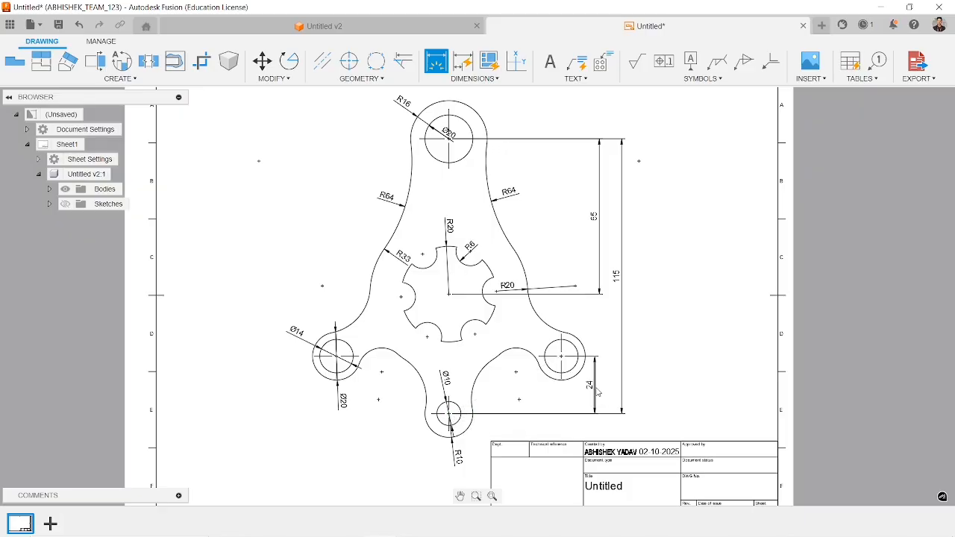
left_click(448, 294)
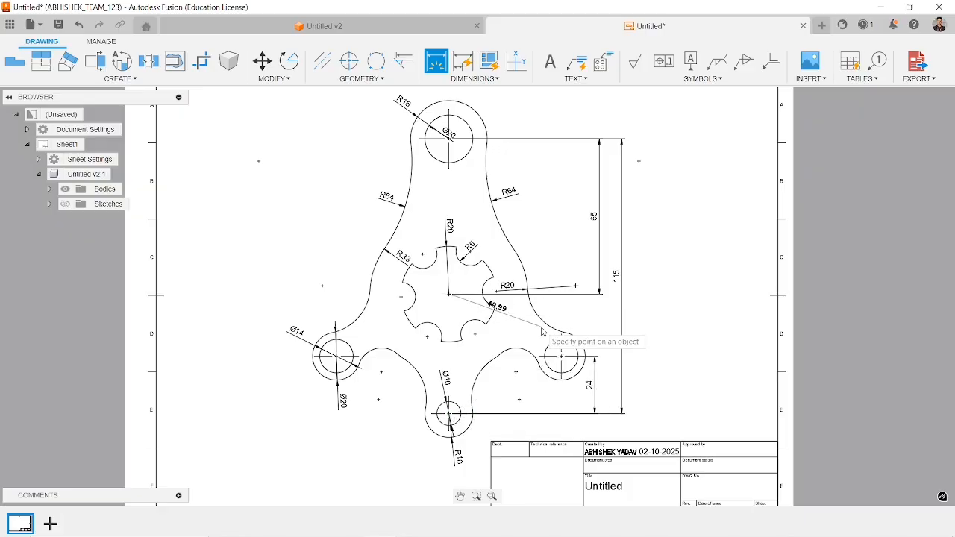
left_click(562, 357)
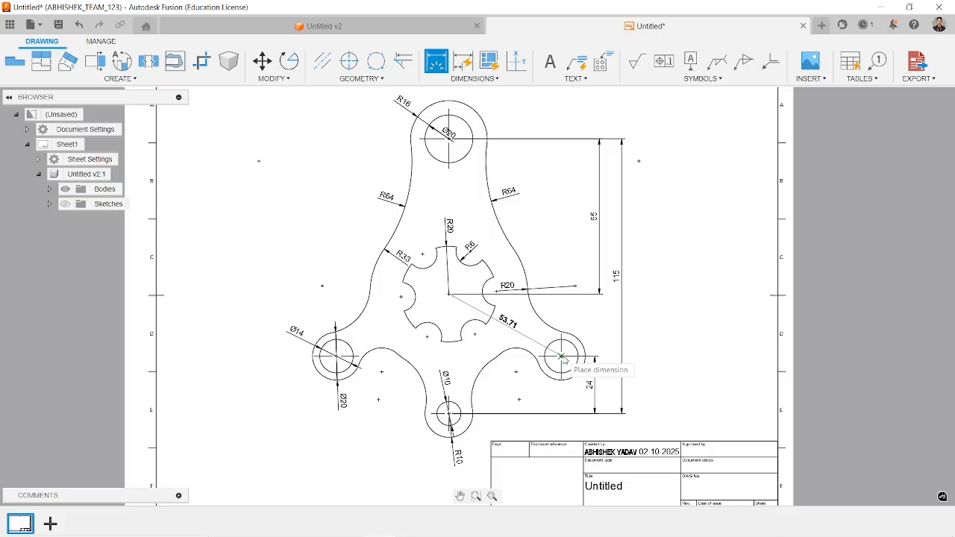
left_click(601, 337)
scroll(603, 361, "up", 3)
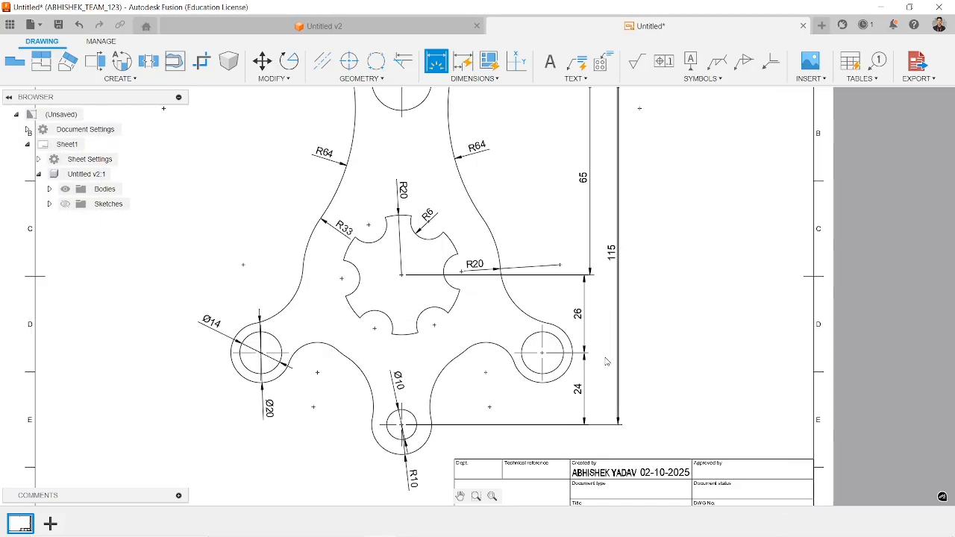
scroll(604, 357, "down", 3)
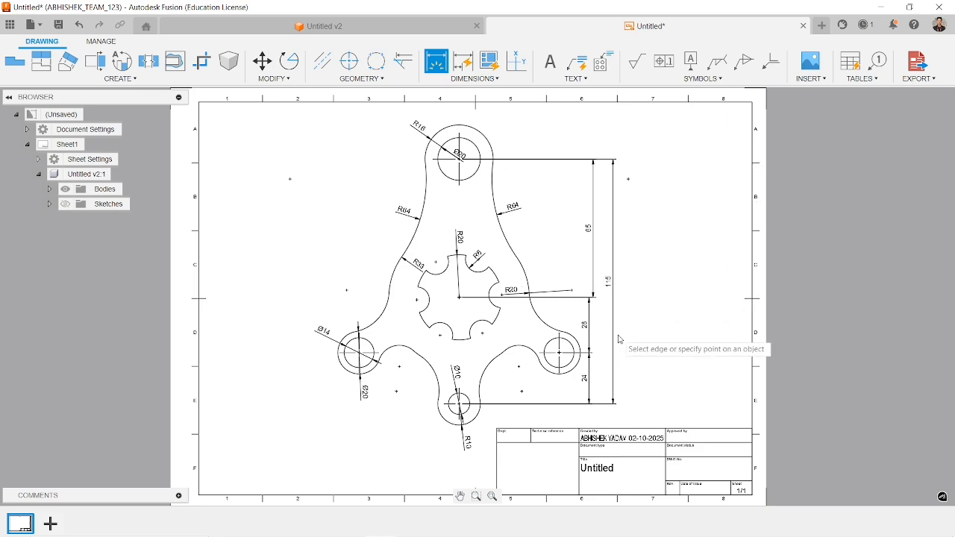
key("Escape")
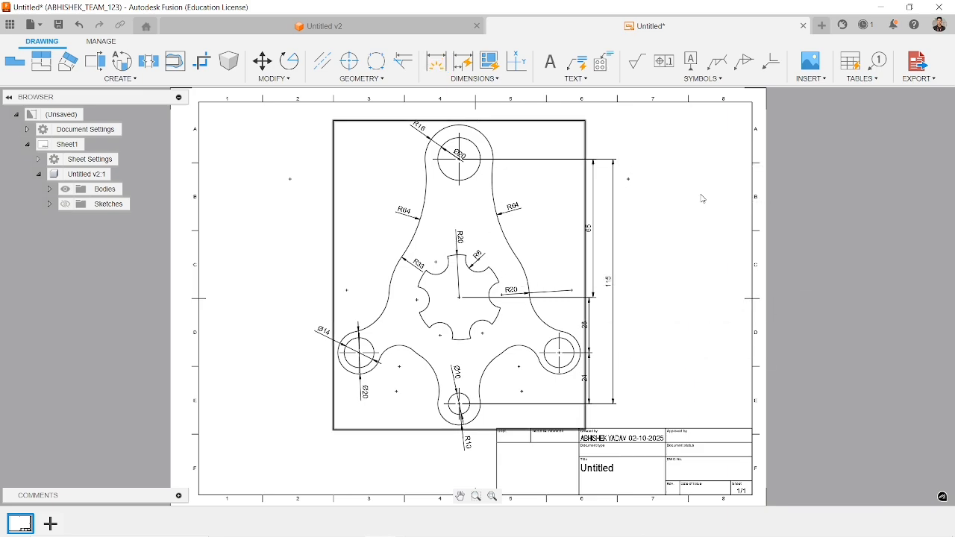
Set the technical reference in the title block to 123456789
scroll(642, 313, "up", 1)
scroll(649, 448, "up", 3)
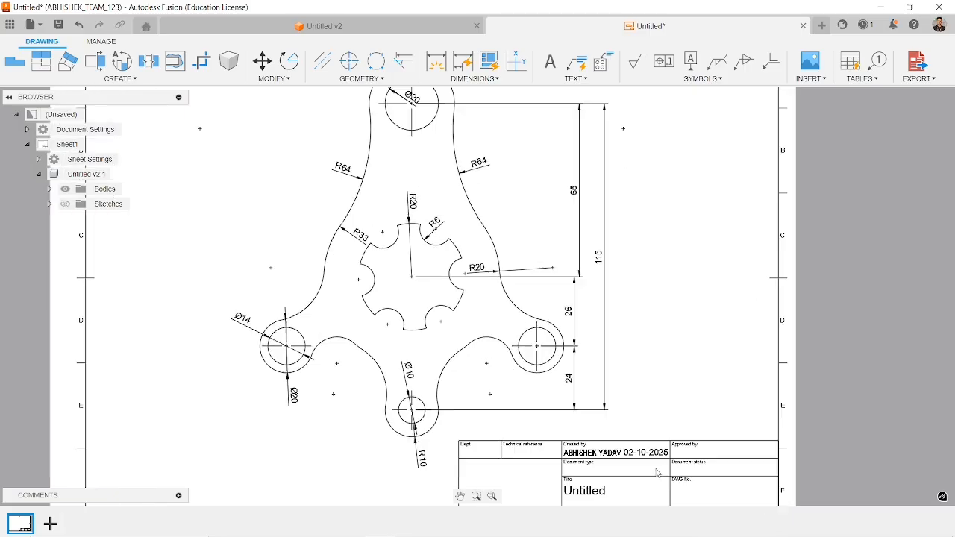
middle_click_drag(664, 419, 598, 141)
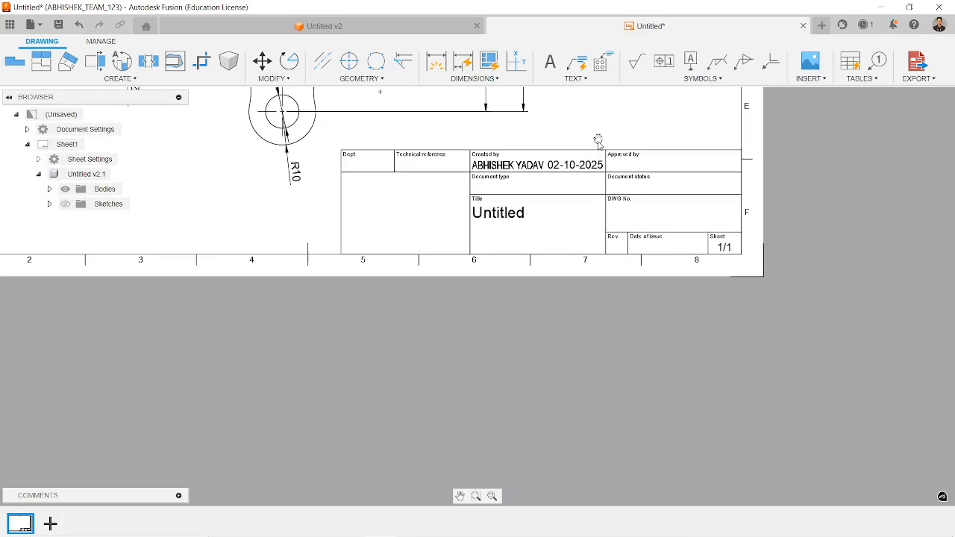
scroll(586, 157, "up", 3)
middle_click_drag(458, 222, 513, 265)
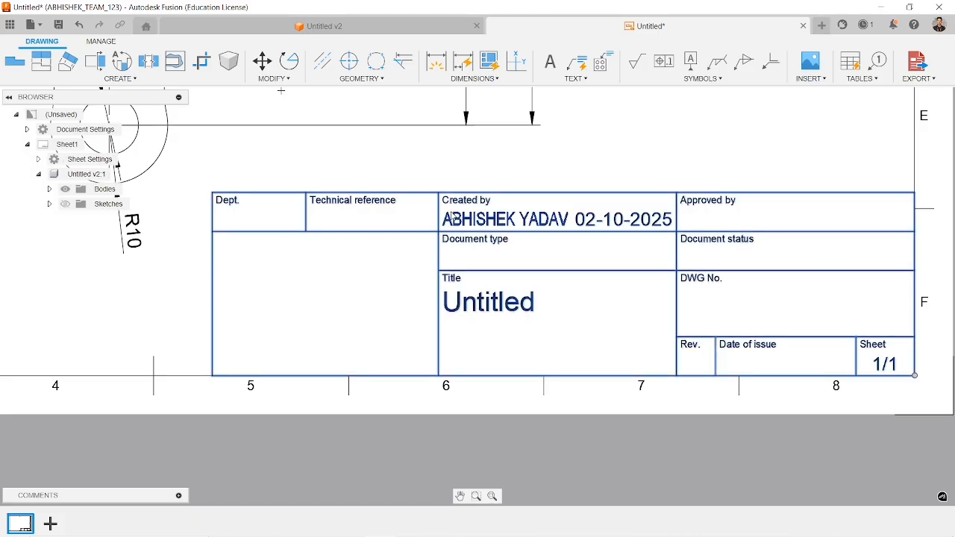
double_click(446, 217)
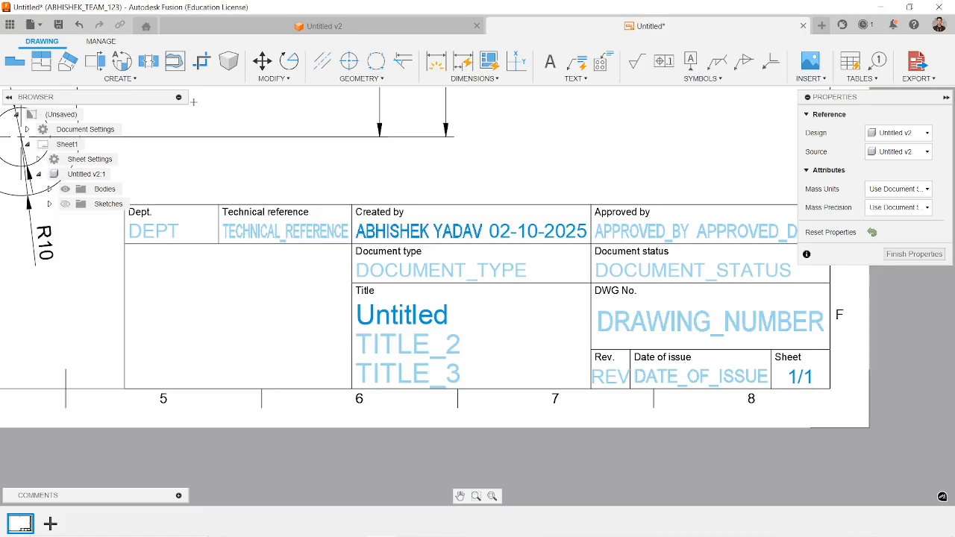
left_click(312, 232)
type("123")
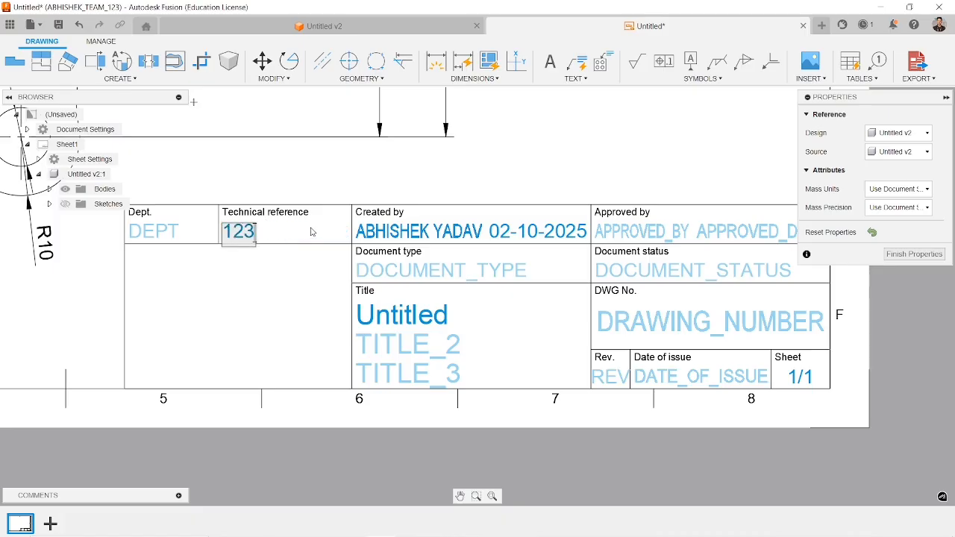
type("456789")
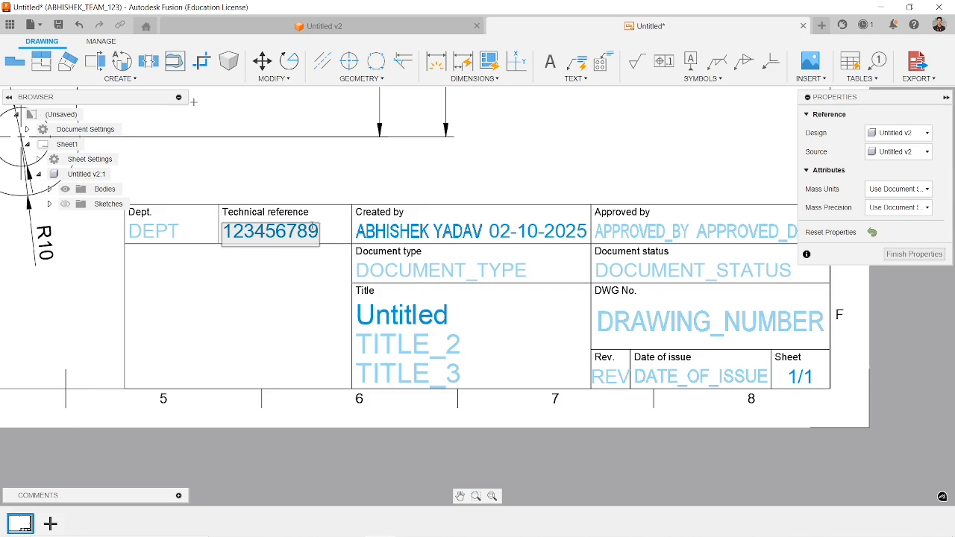
Replace the first title line in the title block with CSE-A
left_click(387, 321)
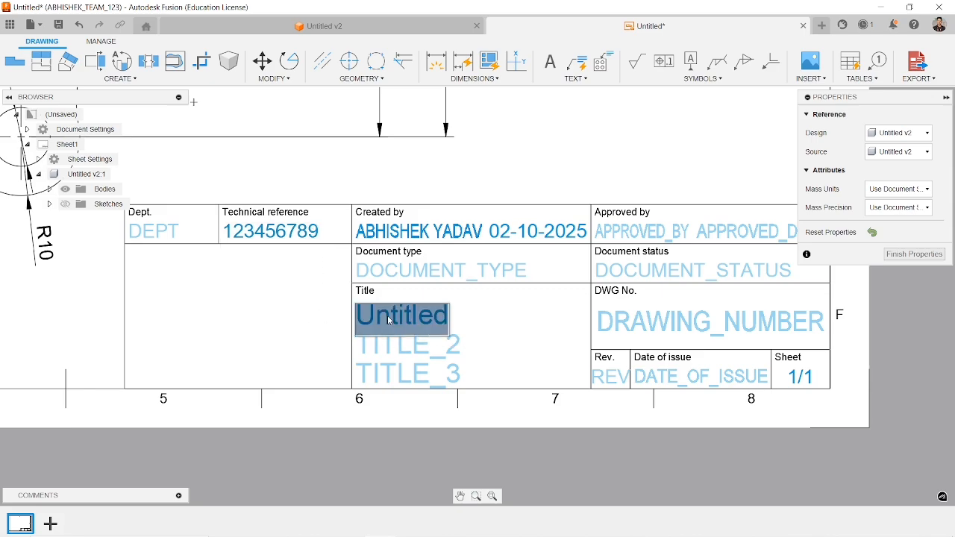
left_click(419, 319)
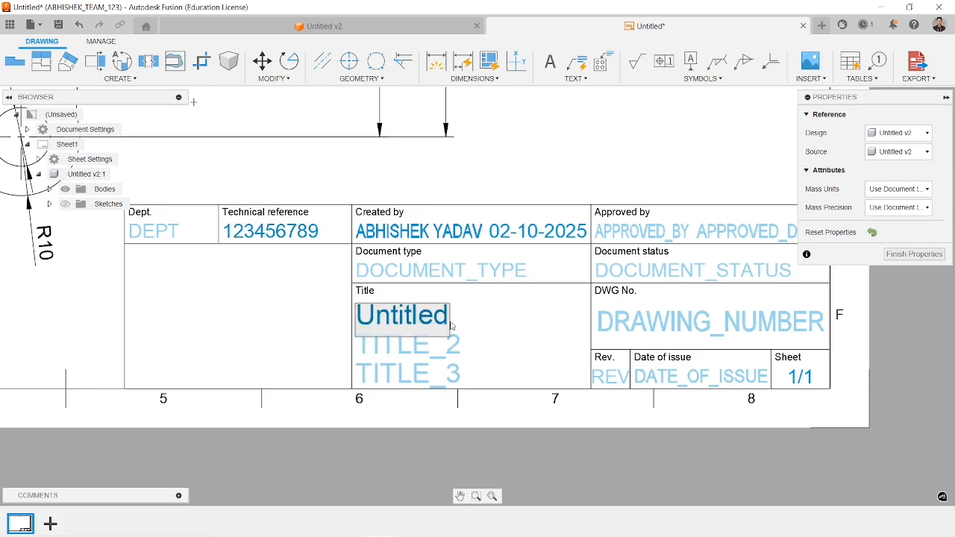
left_click(452, 326)
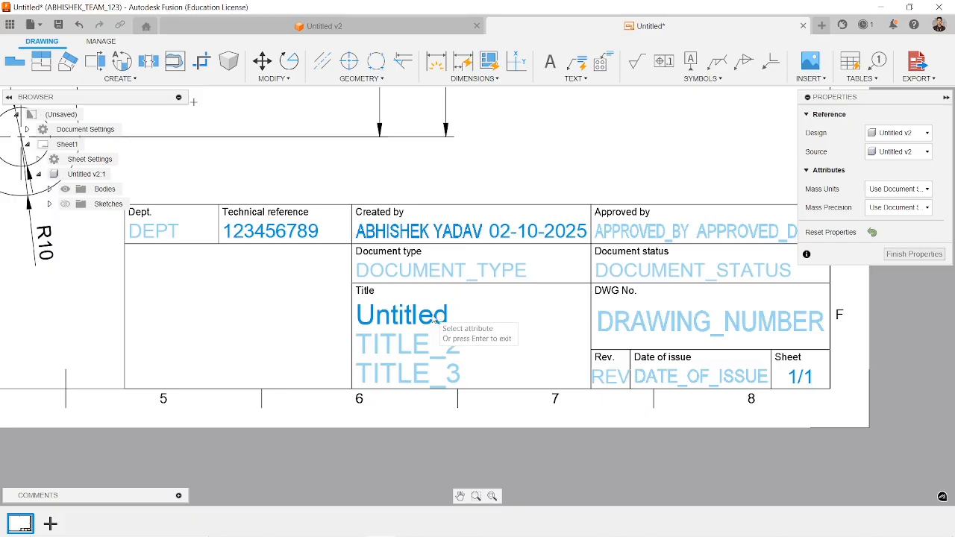
left_click(422, 318)
left_click(358, 329)
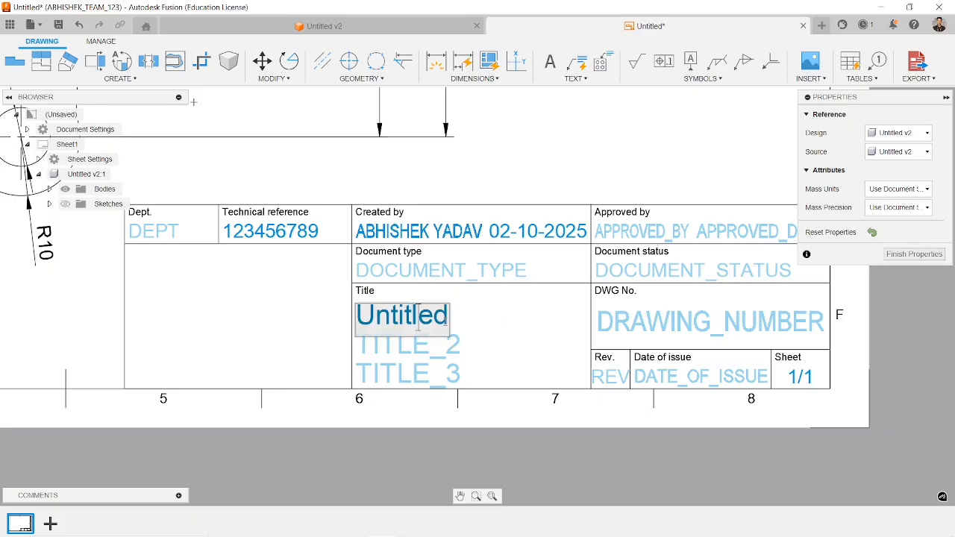
key("BackSpace")
key("BackSpace")
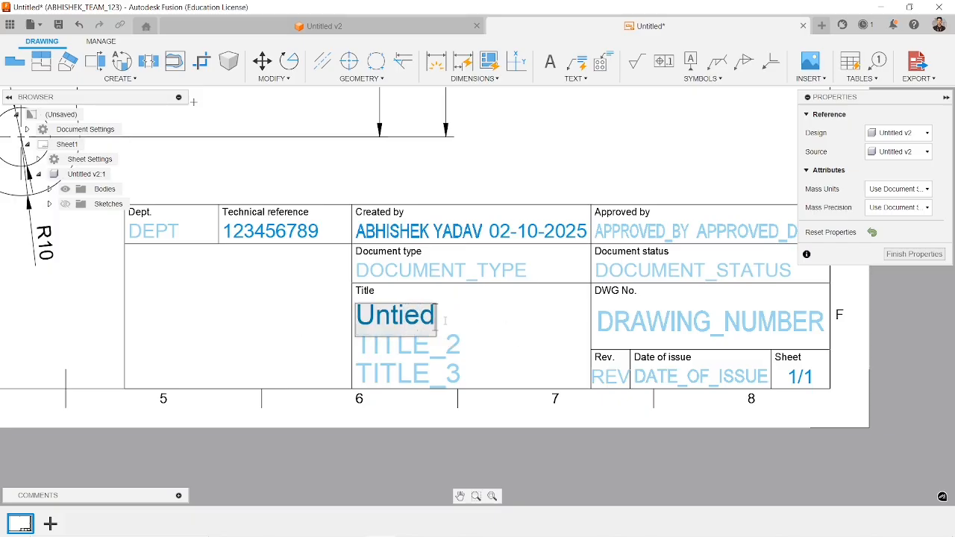
key("BackSpace")
key("BackSpace")
key("BackSpace")
key("BackSpace")
key("BackSpace")
key("BackSpace")
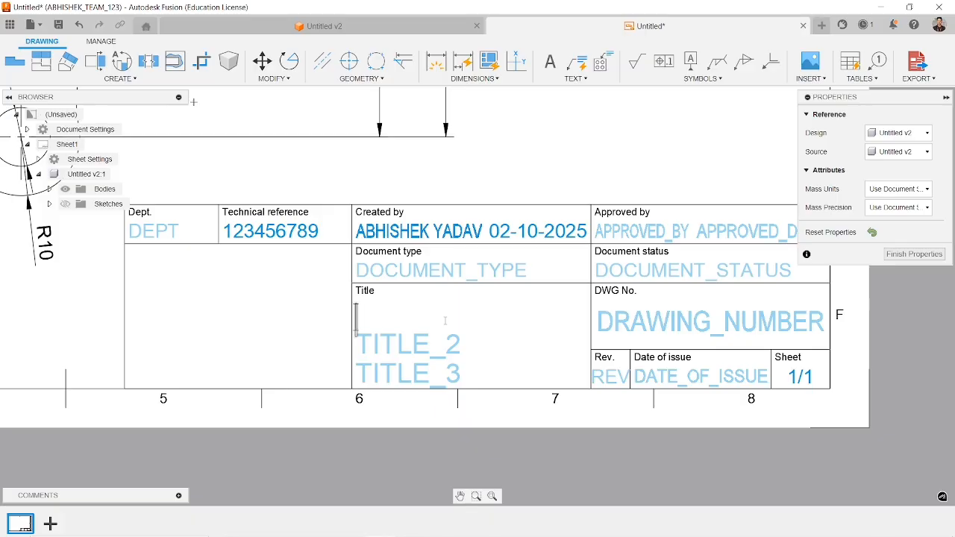
type("CSE-")
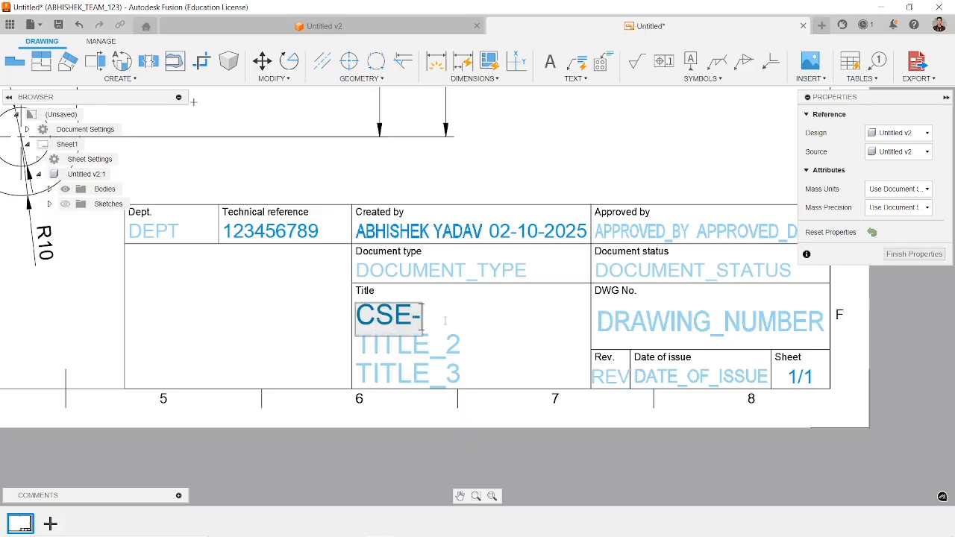
type("A")
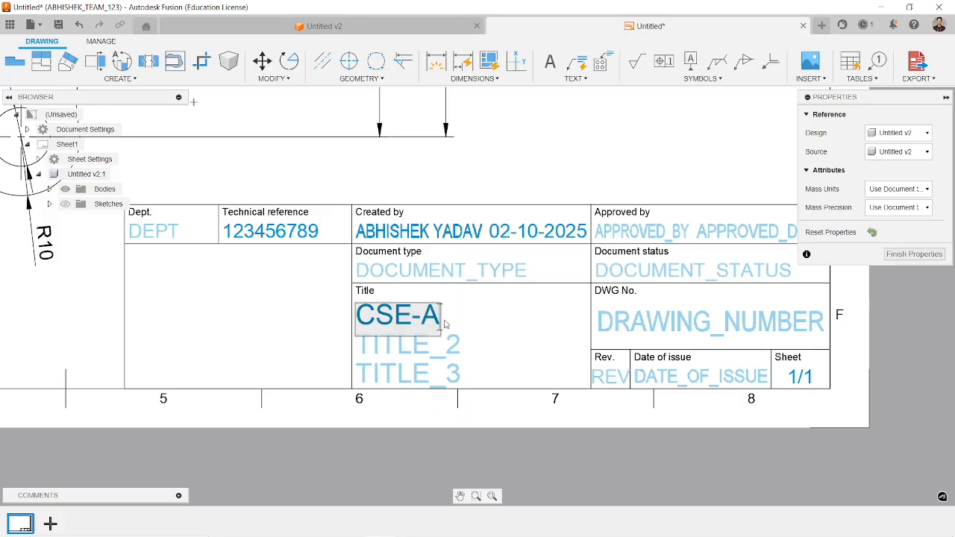
Set the second title line to Ques-1 and the document type to MSE-1 in the title block
left_click(430, 356)
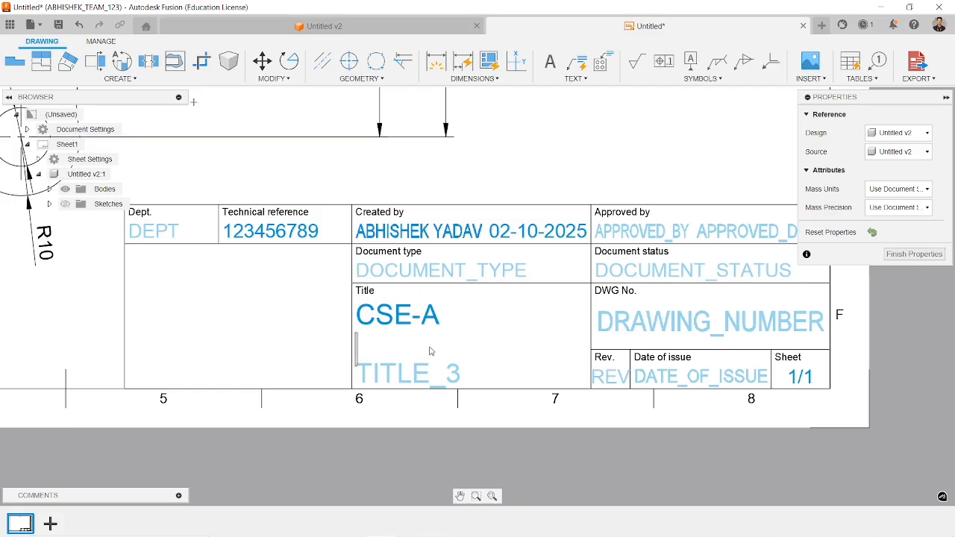
type("Ques")
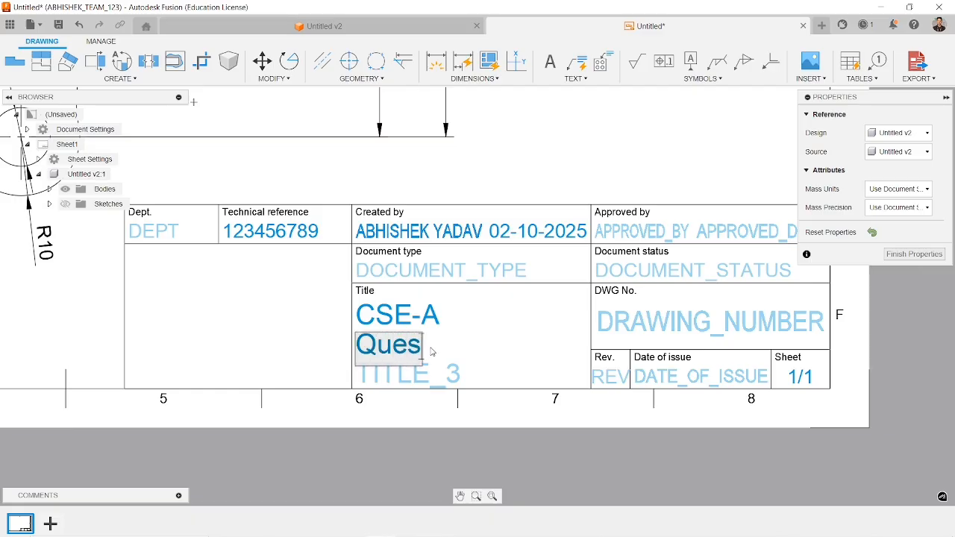
type("-1")
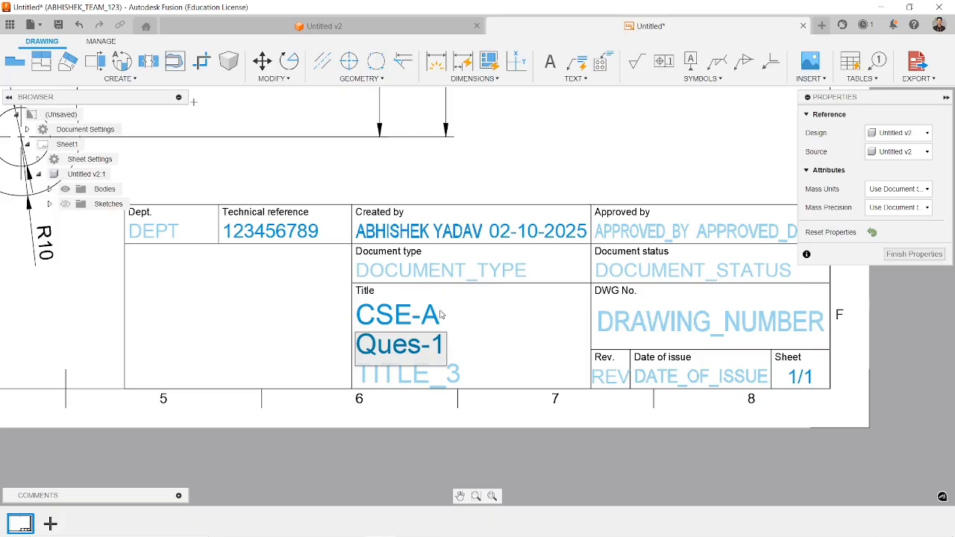
left_click(443, 277)
left_click(415, 275)
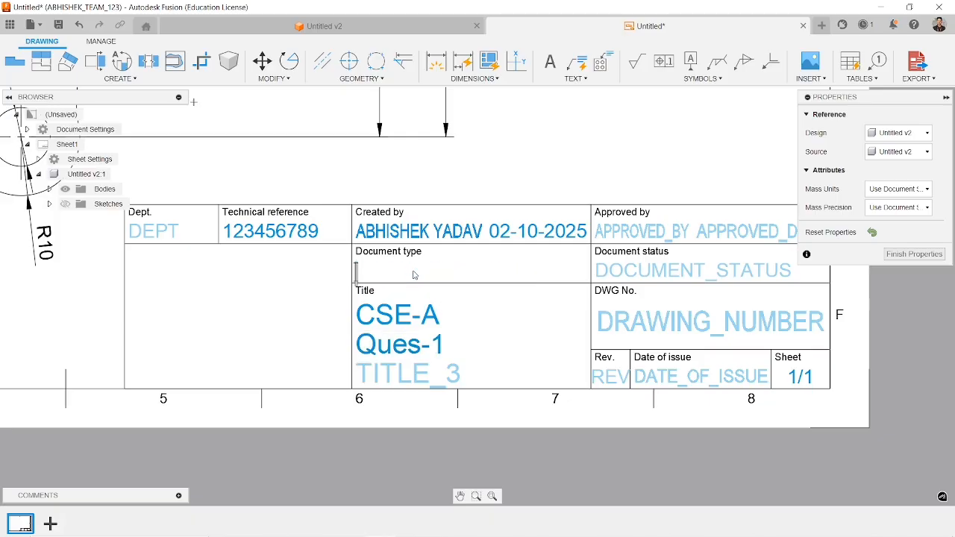
type("MSE-1")
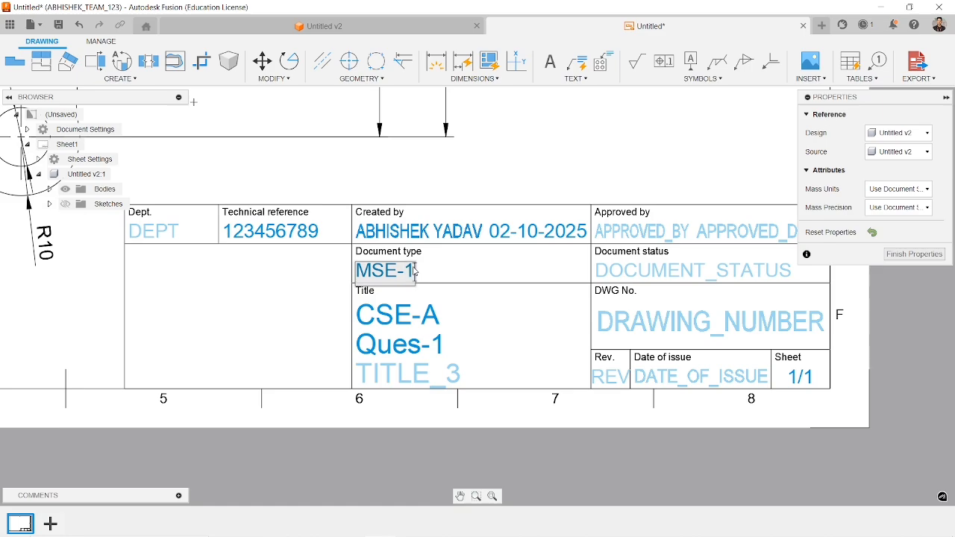
left_click(496, 343)
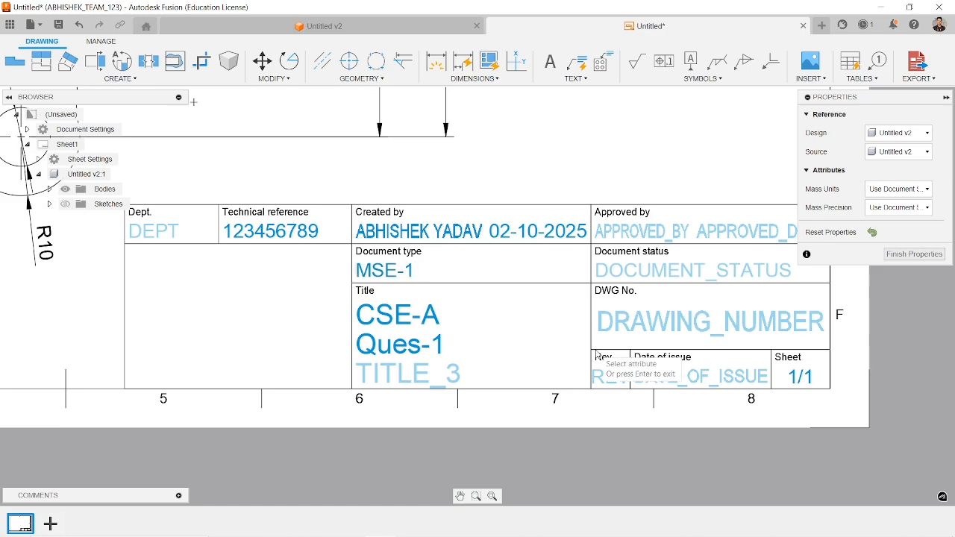
Set the drawing number in the title block to DWG-1
left_click(643, 326)
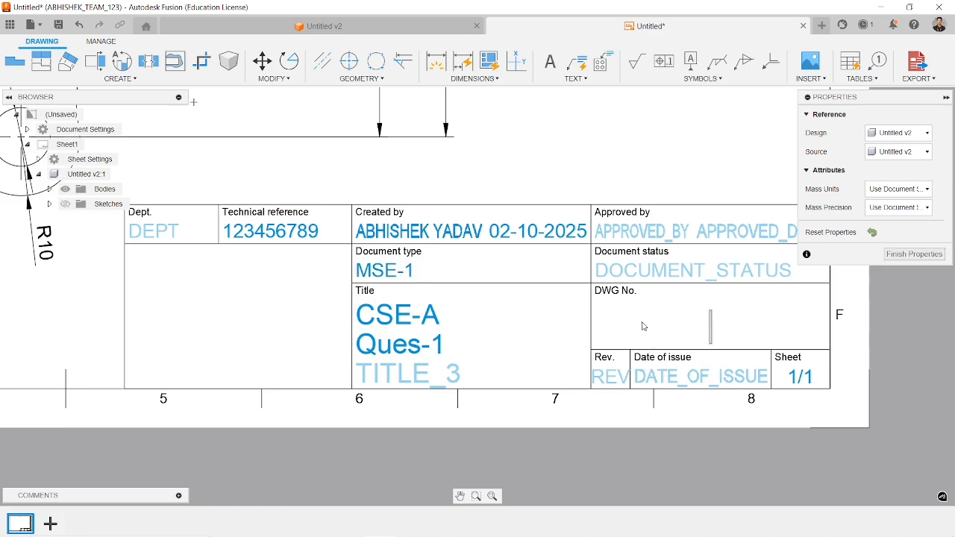
type("DW")
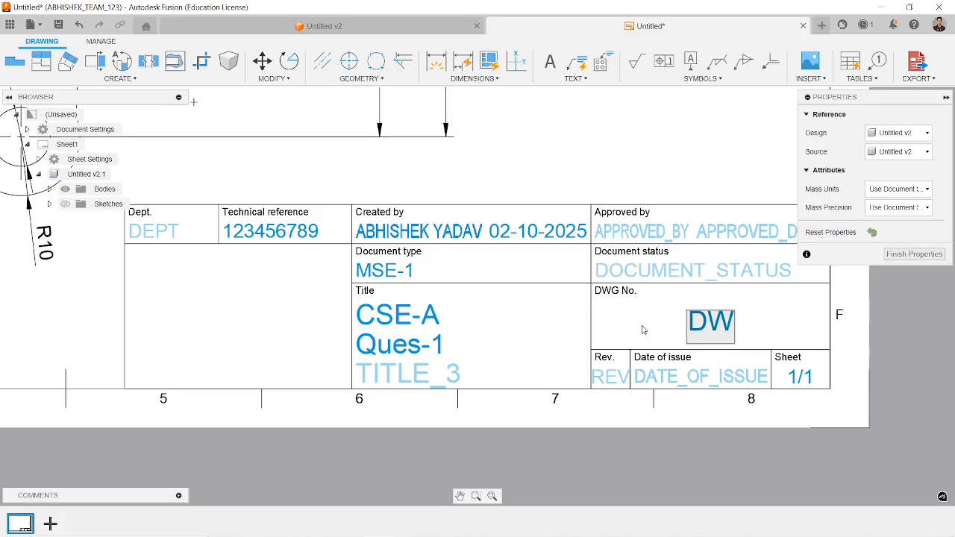
type("G")
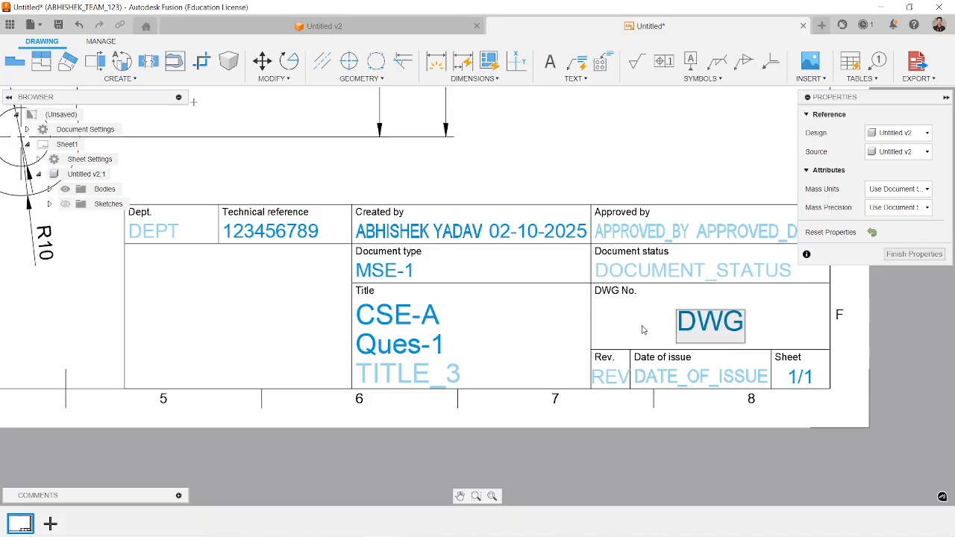
type("-1")
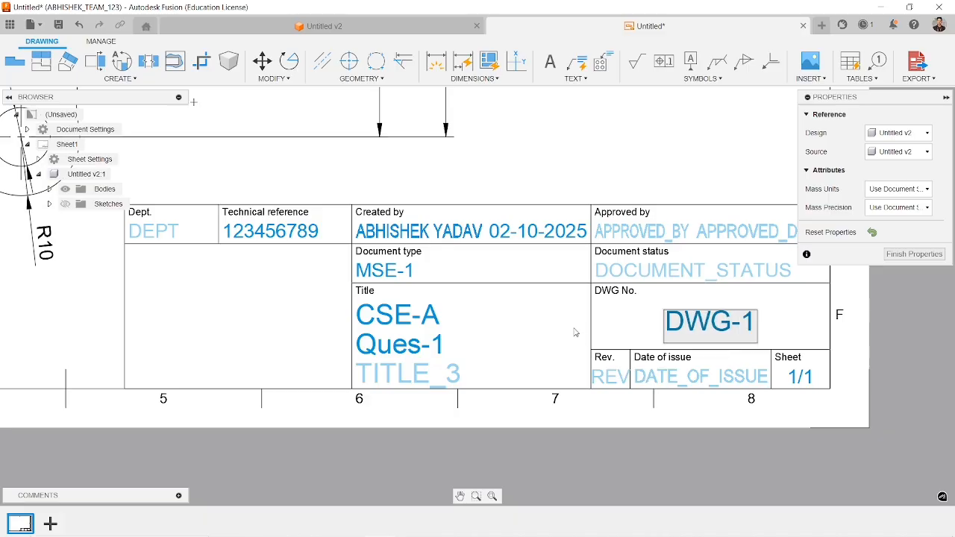
left_click(574, 332)
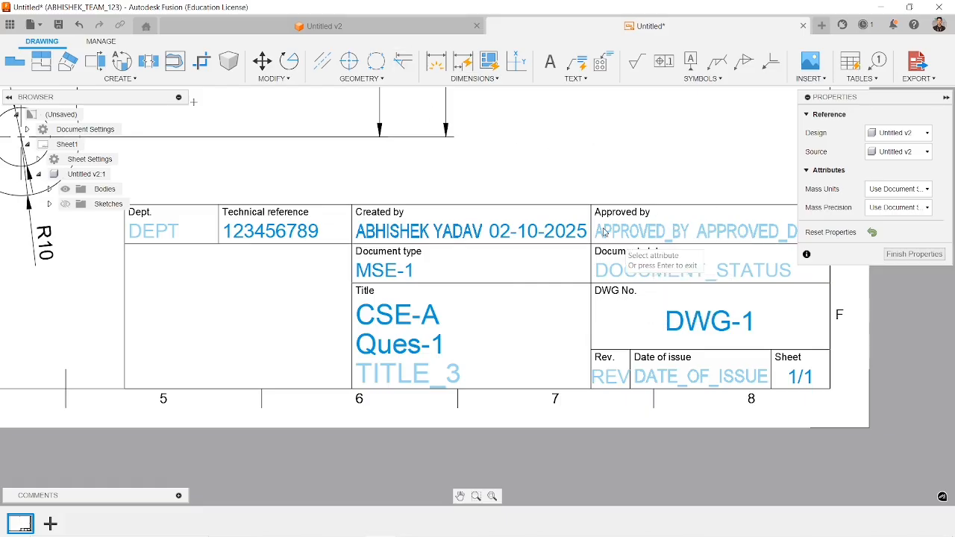
Return to the Untitled v2 design and copy its public share link
scroll(434, 244, "down", 3)
middle_click_drag(375, 203, 513, 306)
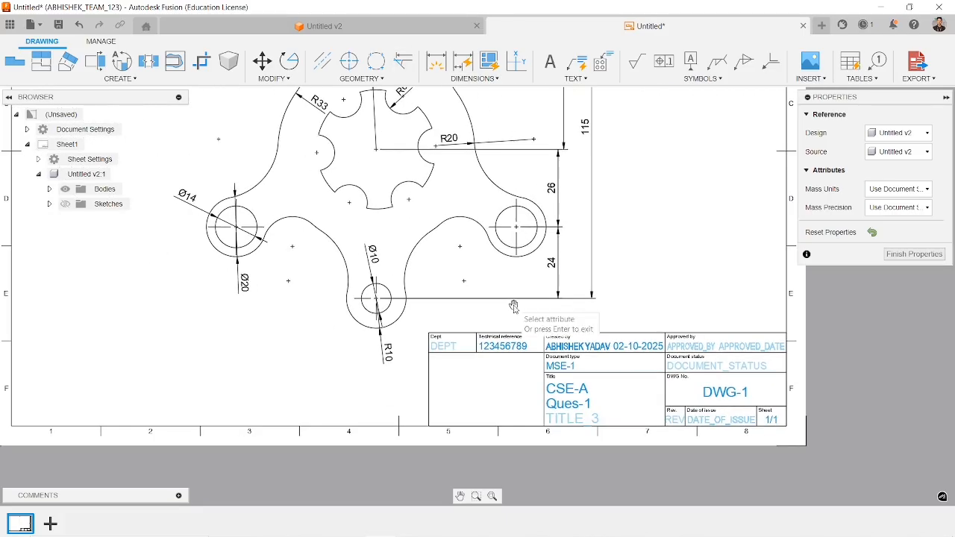
scroll(513, 305, "down", 2)
middle_click_drag(497, 266, 492, 319)
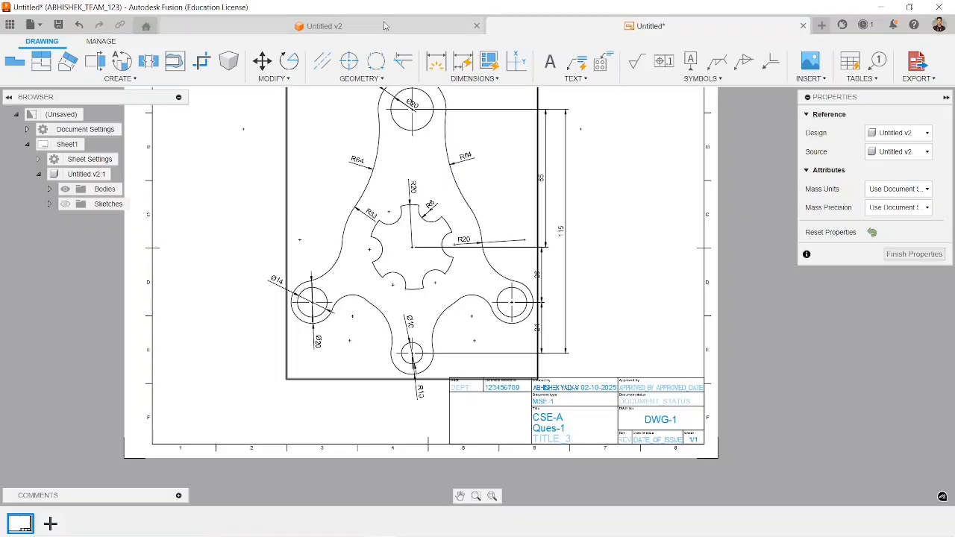
left_click(384, 26)
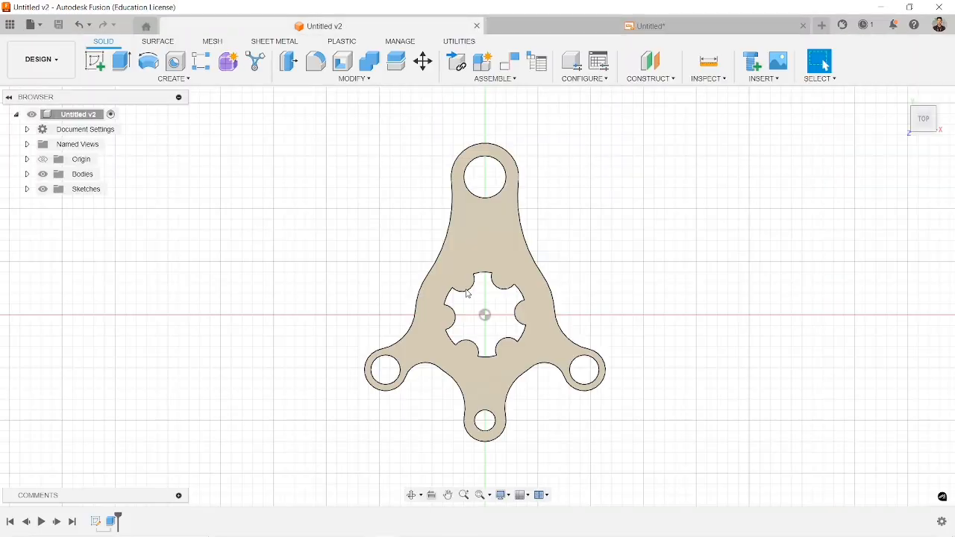
left_click(38, 29)
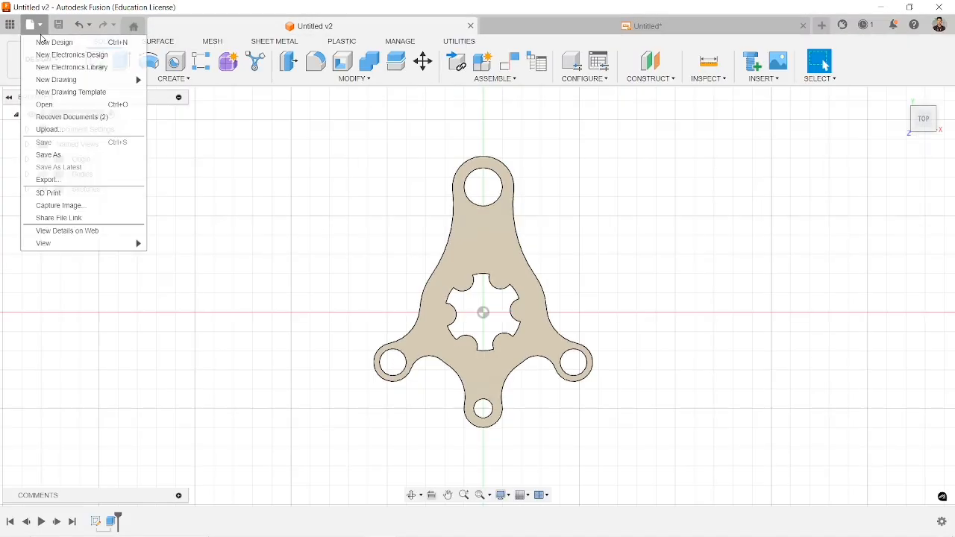
left_click(78, 219)
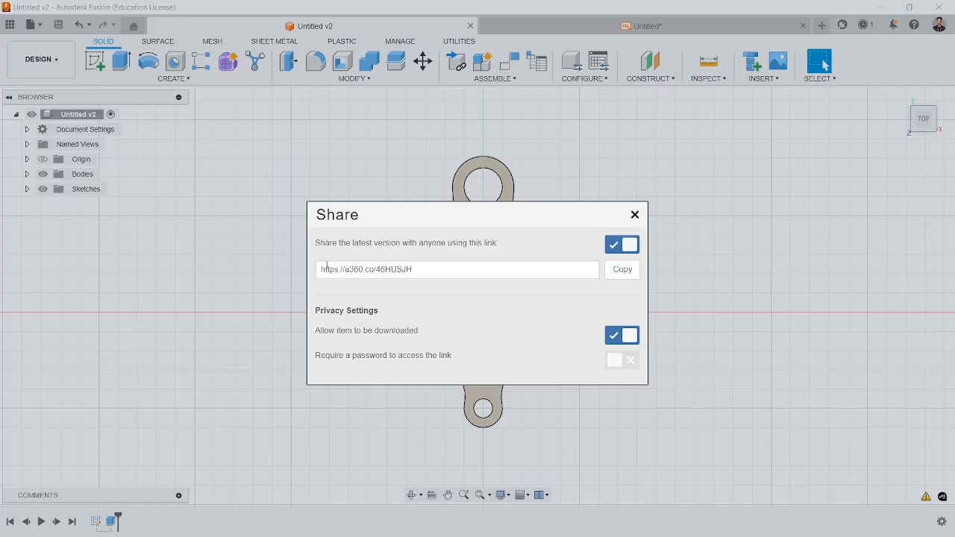
left_click(620, 273)
key("ctrl+c")
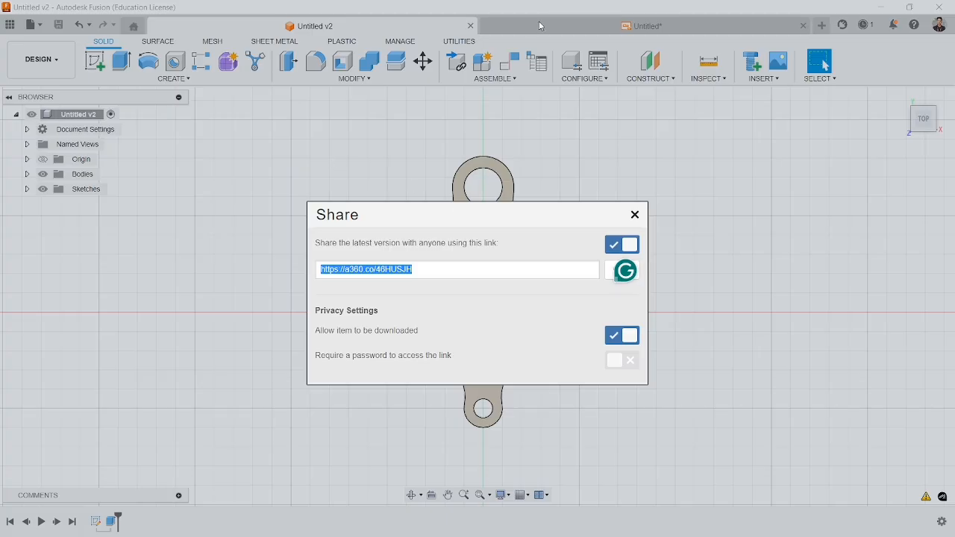
left_click(635, 215)
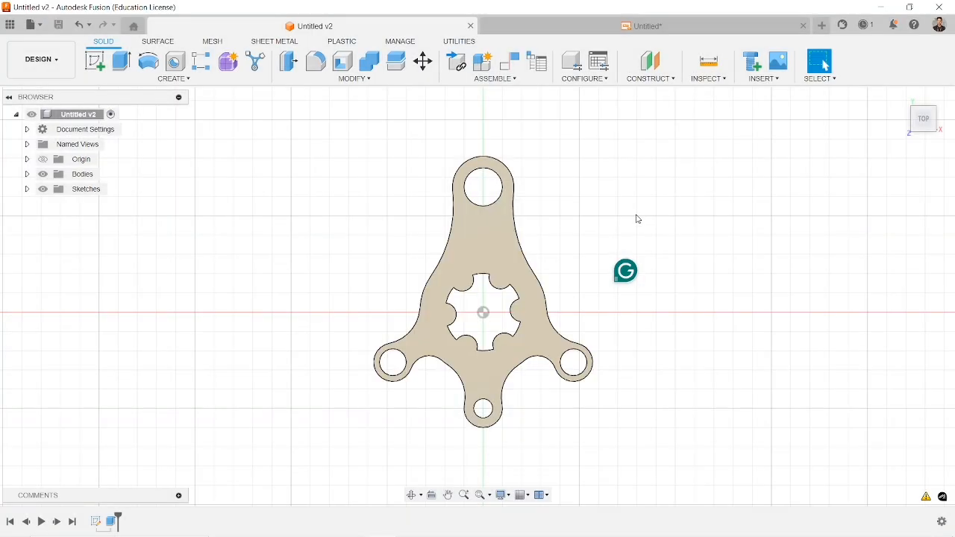
Back in the drawing, paste the design's share link as the document status in the title block and finish editing its properties
left_click(643, 30)
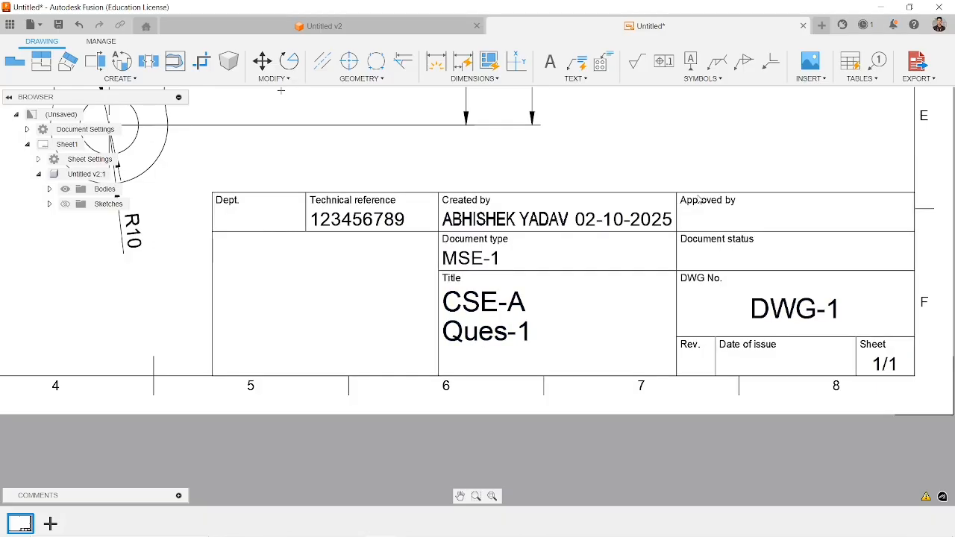
double_click(722, 215)
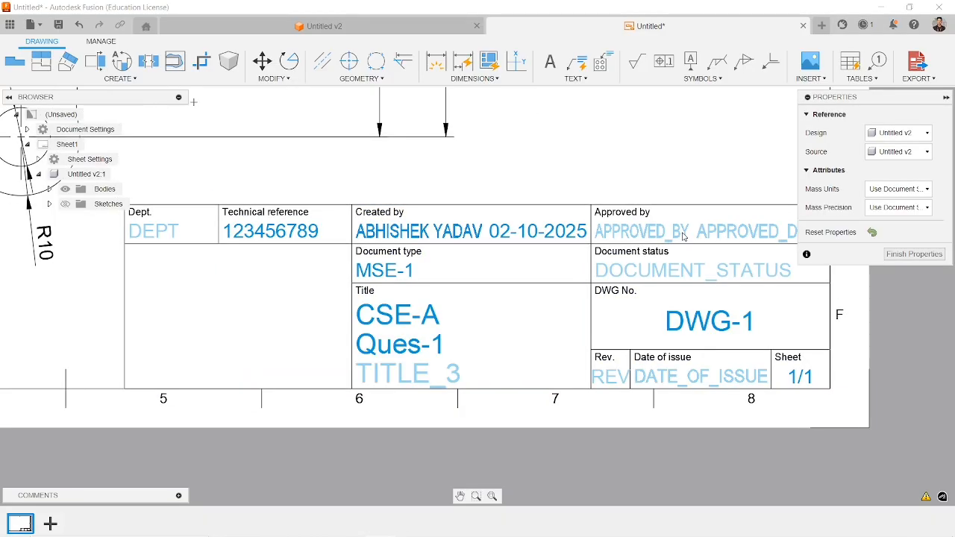
left_click(683, 236)
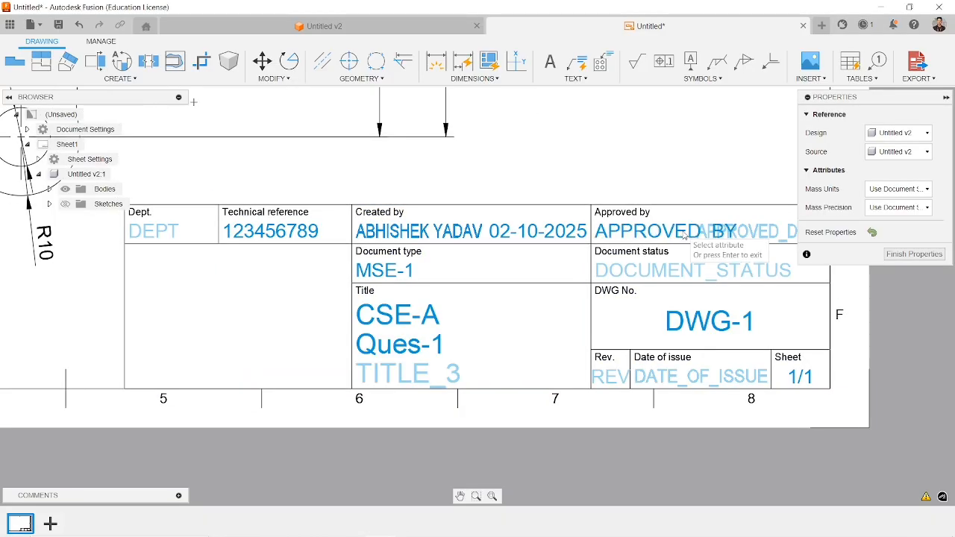
left_click(666, 270)
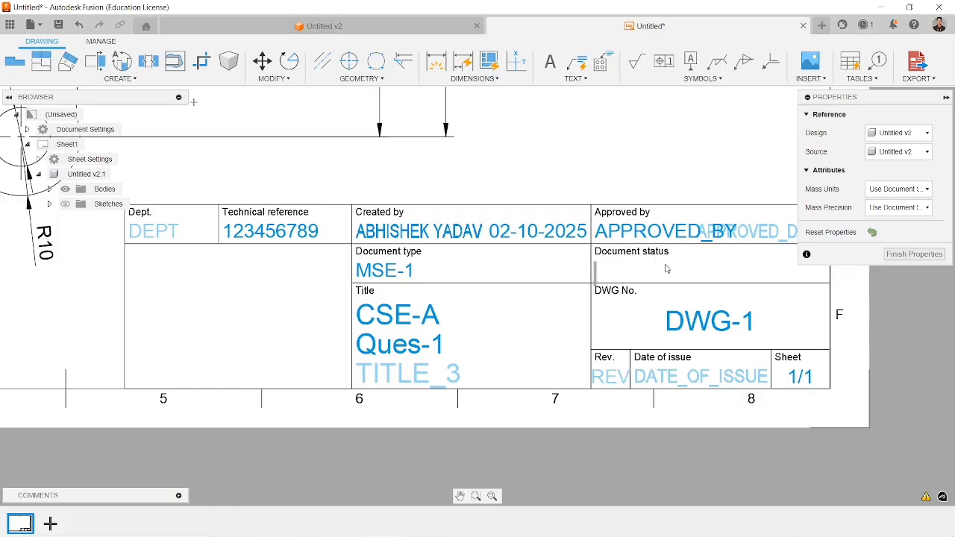
key("ctrl+v")
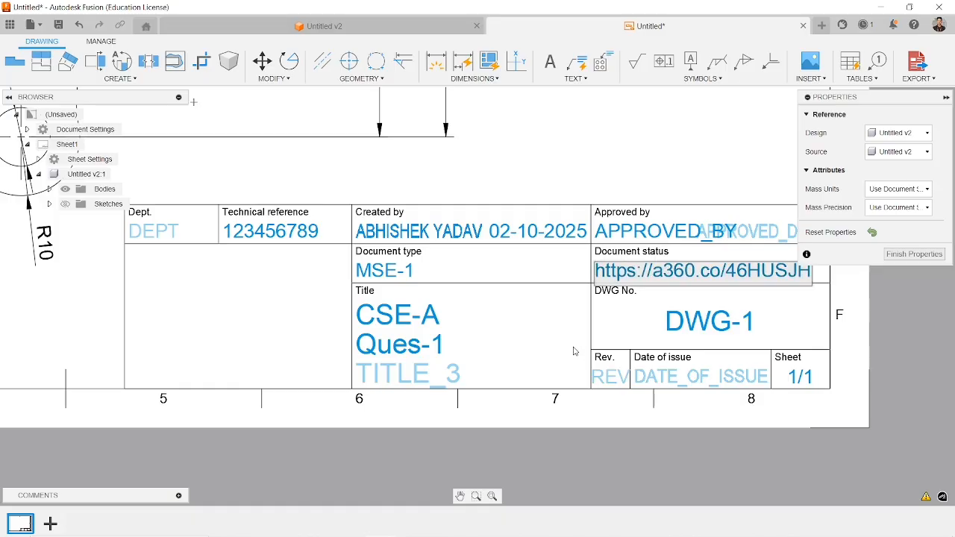
left_click(550, 339)
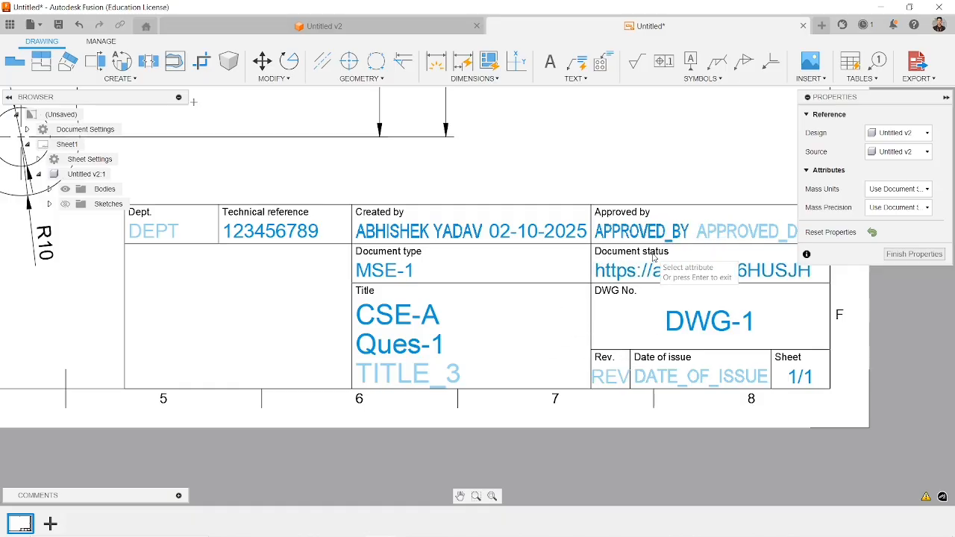
left_click(905, 253)
scroll(732, 313, "down", 1)
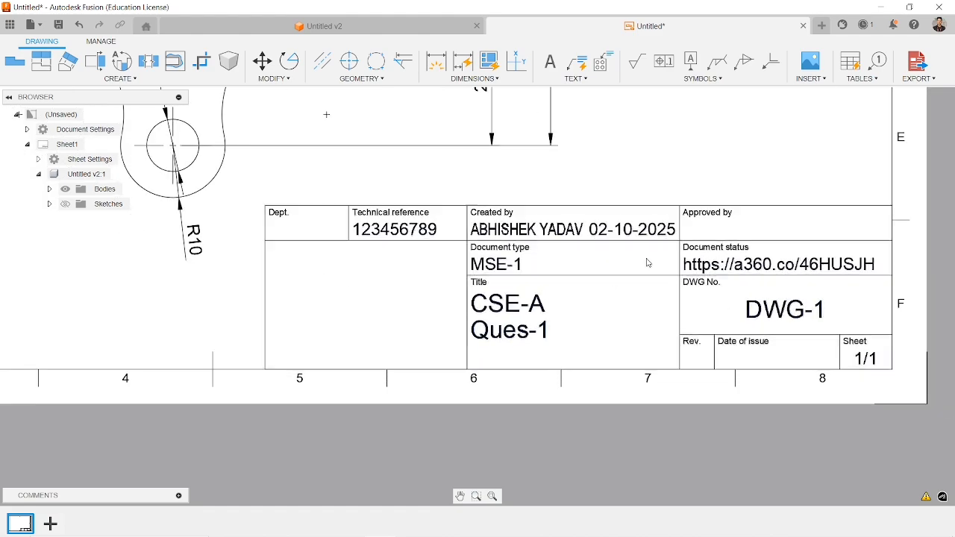
Try to fill in CSE as the department in the title block
double_click(380, 229)
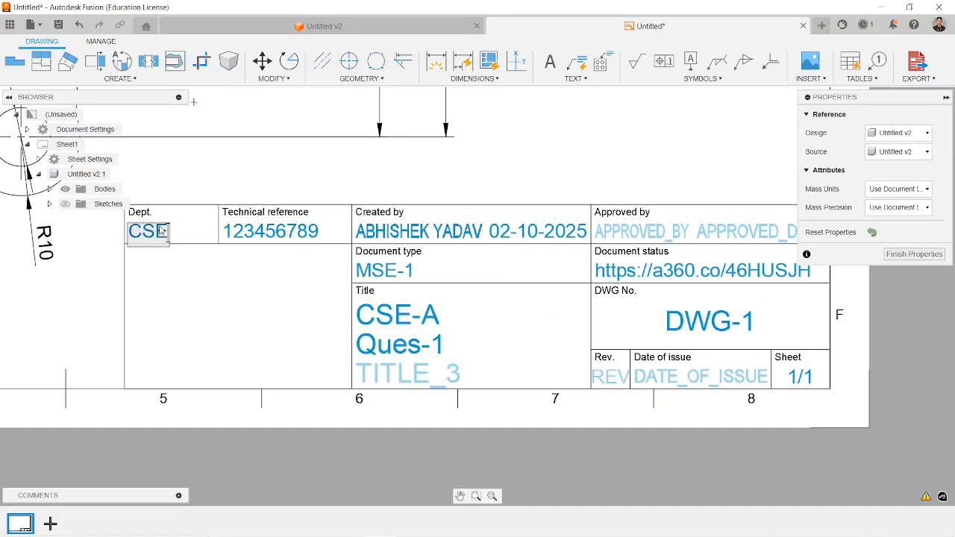
left_click(914, 255)
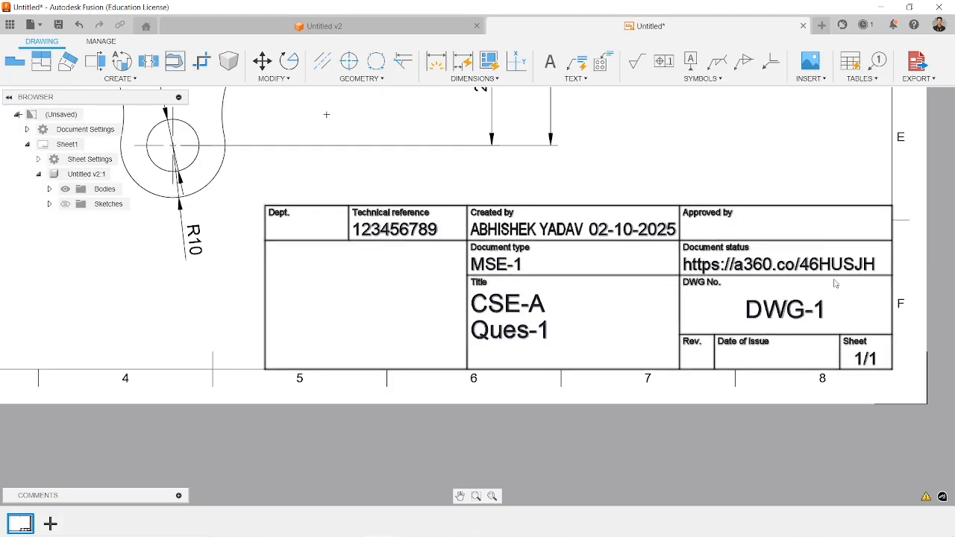
Set the department in the title block to CSE and finish editing the properties
double_click(295, 219)
left_click(175, 230)
left_click(174, 230)
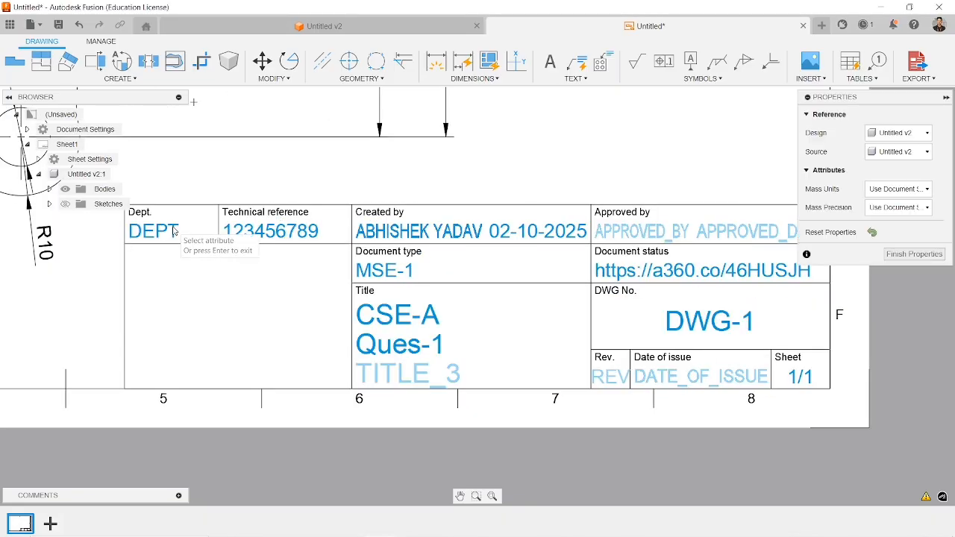
left_click(171, 231)
type("C")
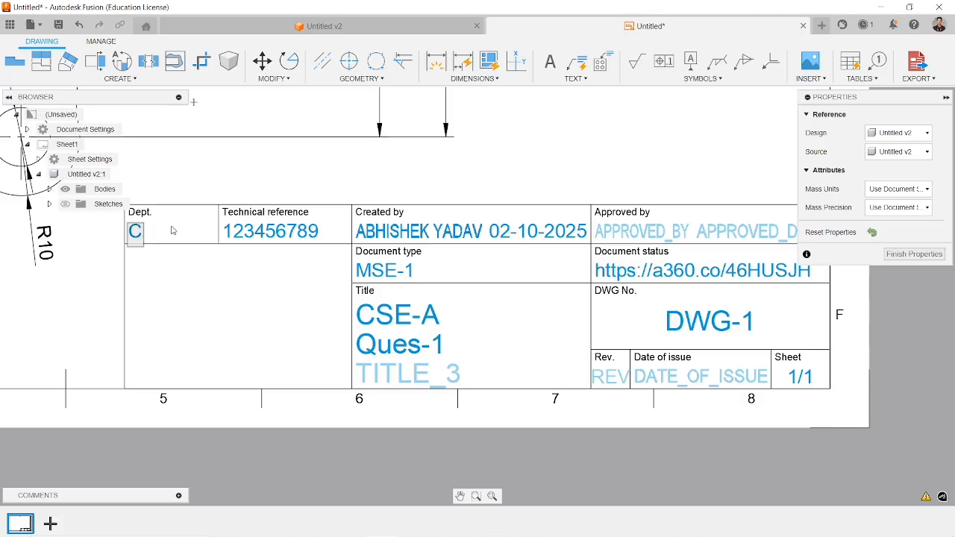
type("SE")
key("Return")
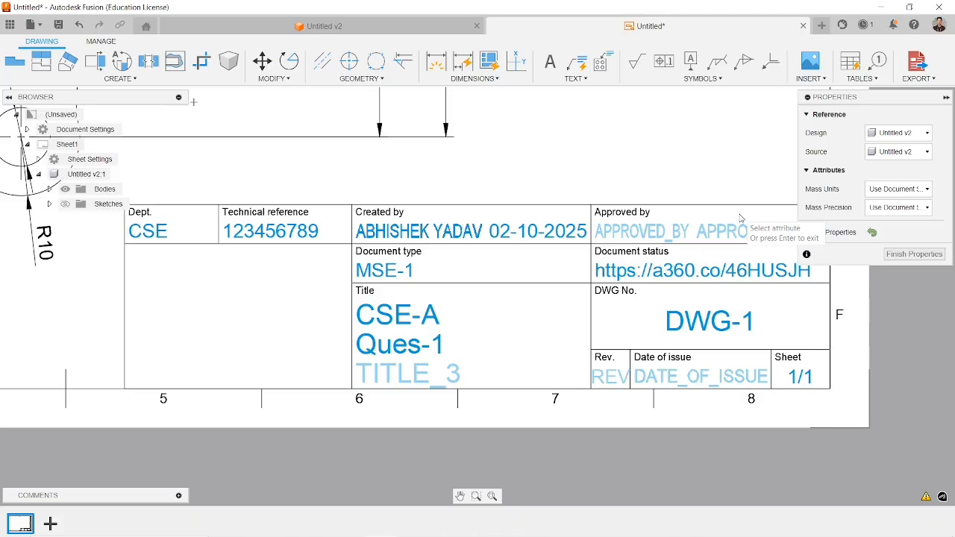
left_click(897, 255)
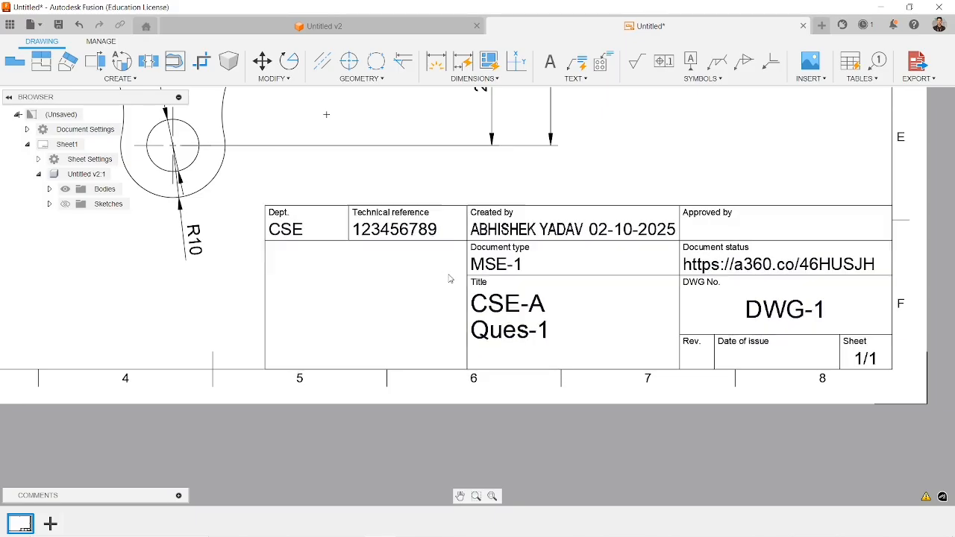
Examine the completed title block and the plate view's dimensions across the whole sheet
scroll(686, 299, "down", 3)
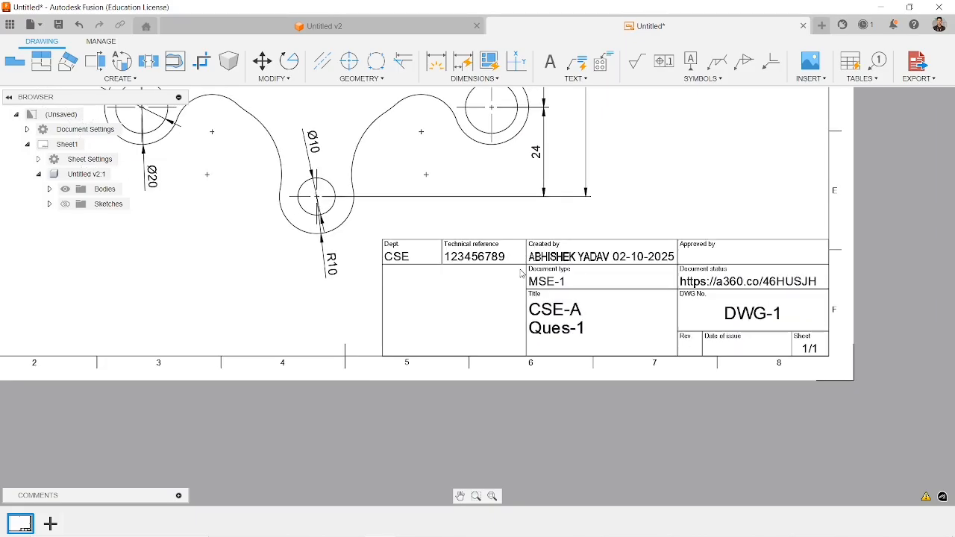
scroll(521, 273, "down", 1)
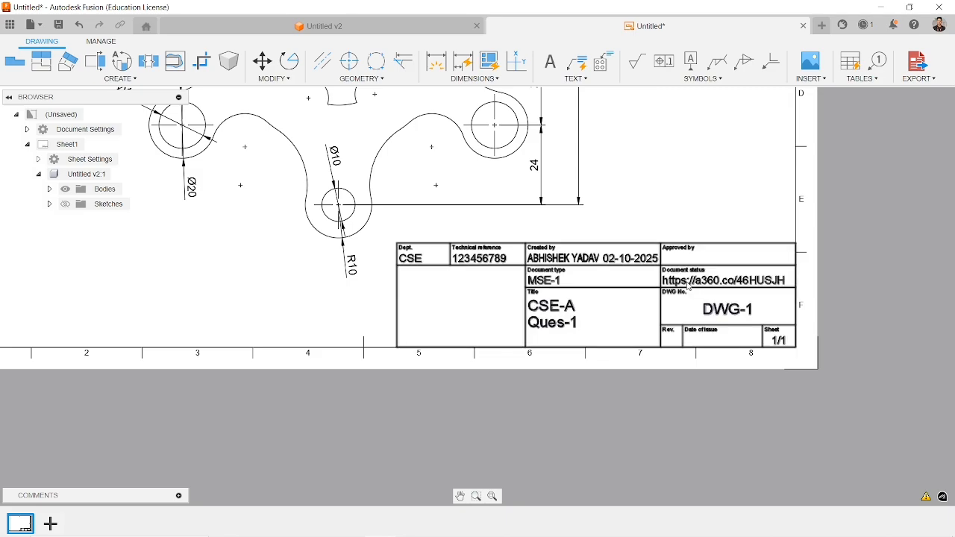
scroll(565, 285, "down", 1)
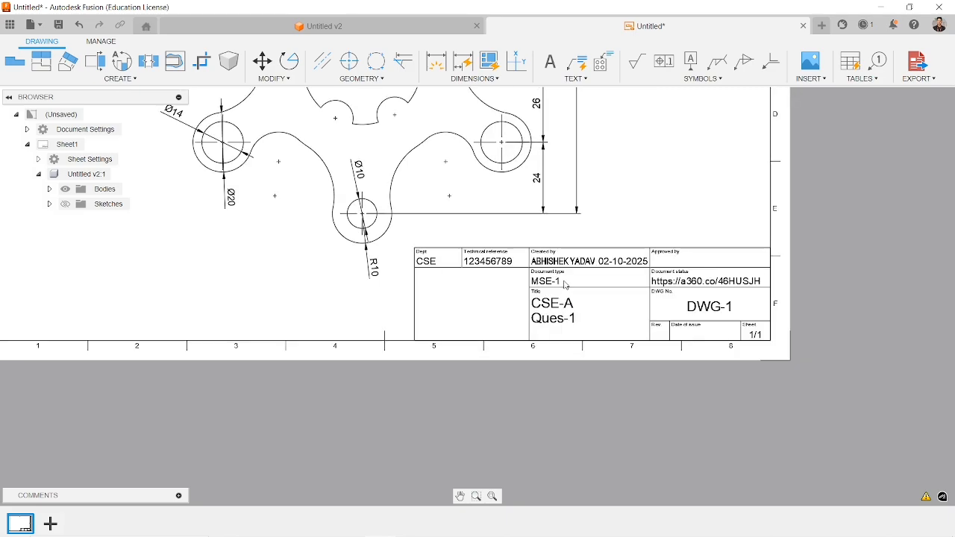
scroll(547, 271, "down", 2)
middle_click_drag(399, 181, 458, 310)
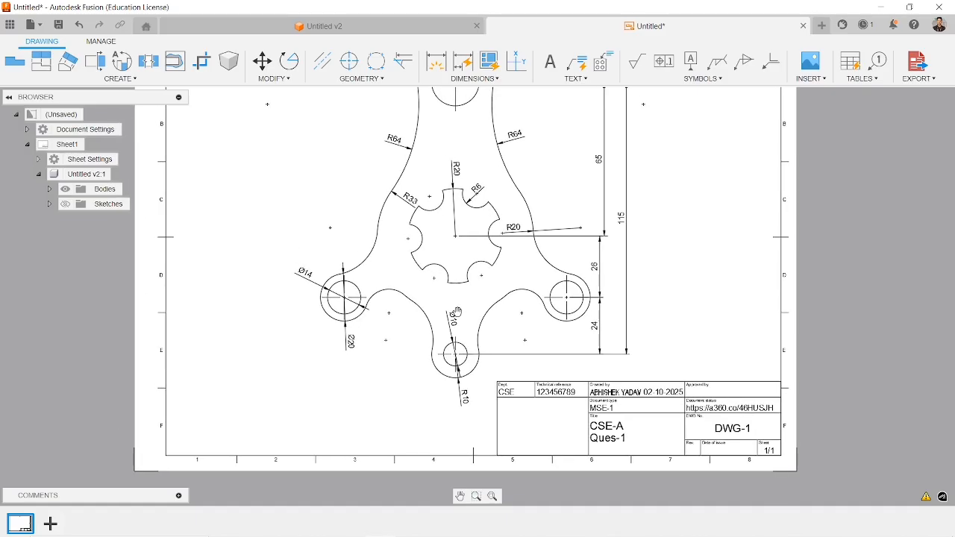
scroll(463, 296, "down", 1)
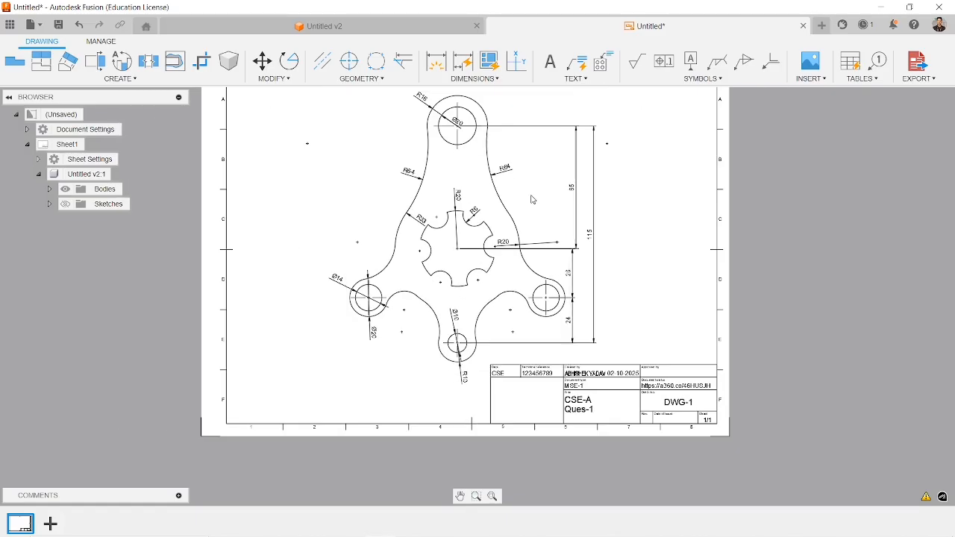
scroll(530, 196, "down", 1)
middle_click_drag(529, 196, 517, 232)
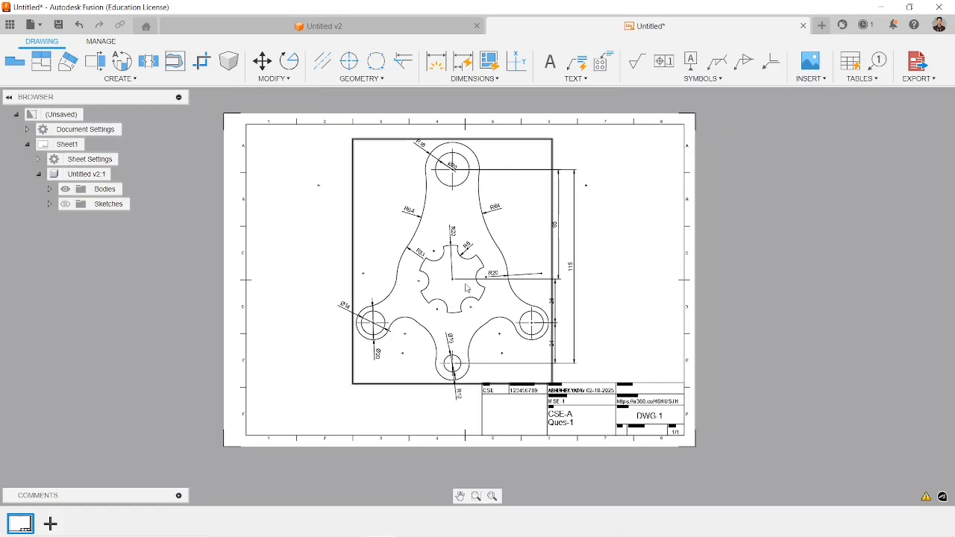
scroll(467, 286, "up", 3)
scroll(468, 286, "down", 1)
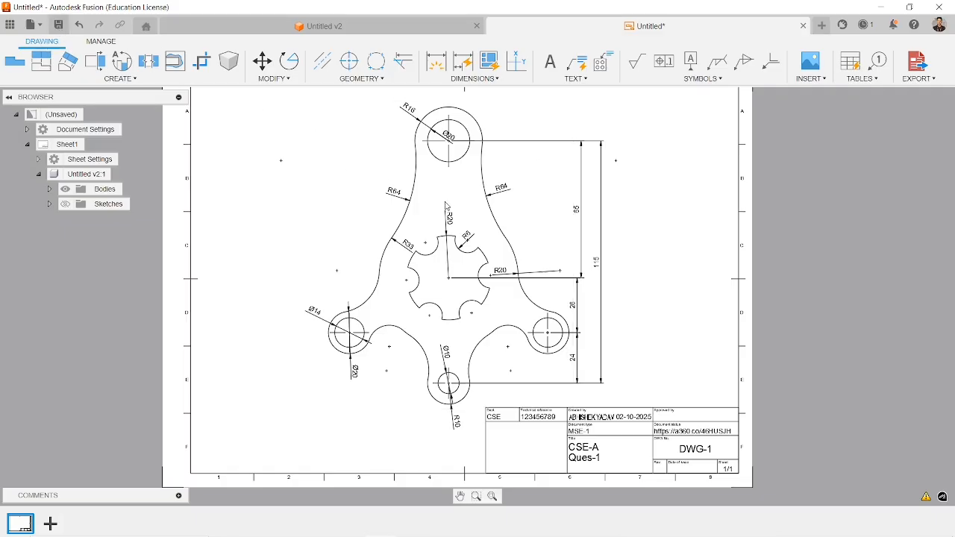
Save the drawing under the name Ques-1
left_click(64, 27)
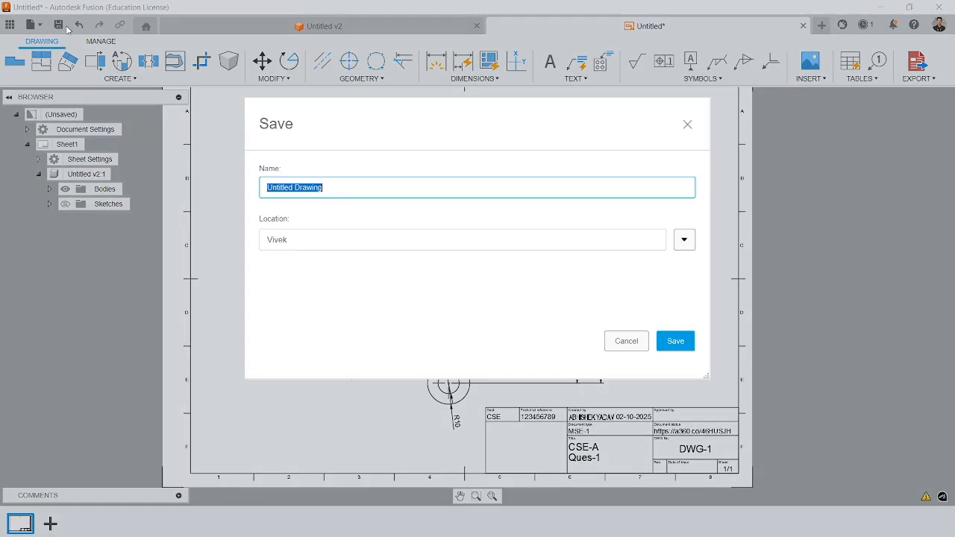
type("Ques-1")
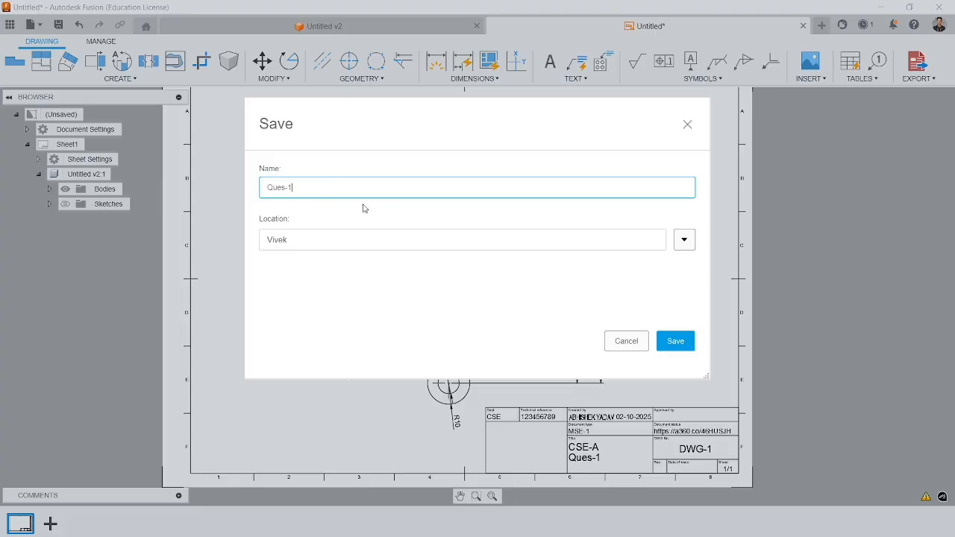
left_click(676, 341)
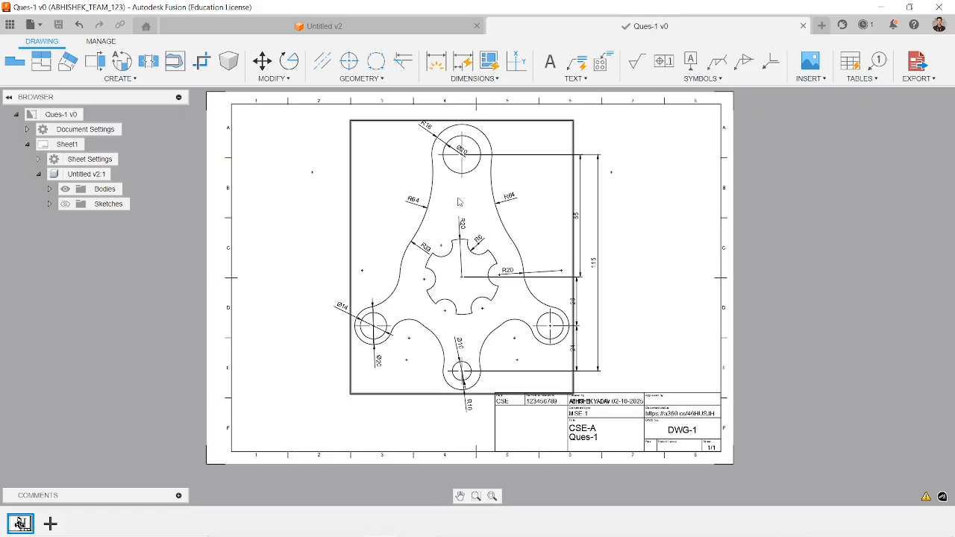
Export all sheets with lineweights as a PDF named Ques-1 v1, saved to the computer's Desktop folder
left_click(907, 80)
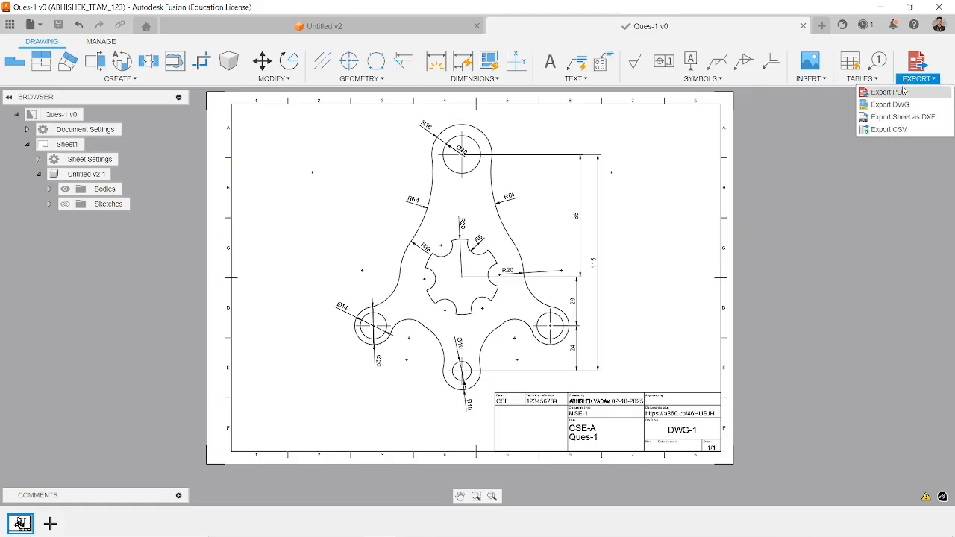
left_click(901, 93)
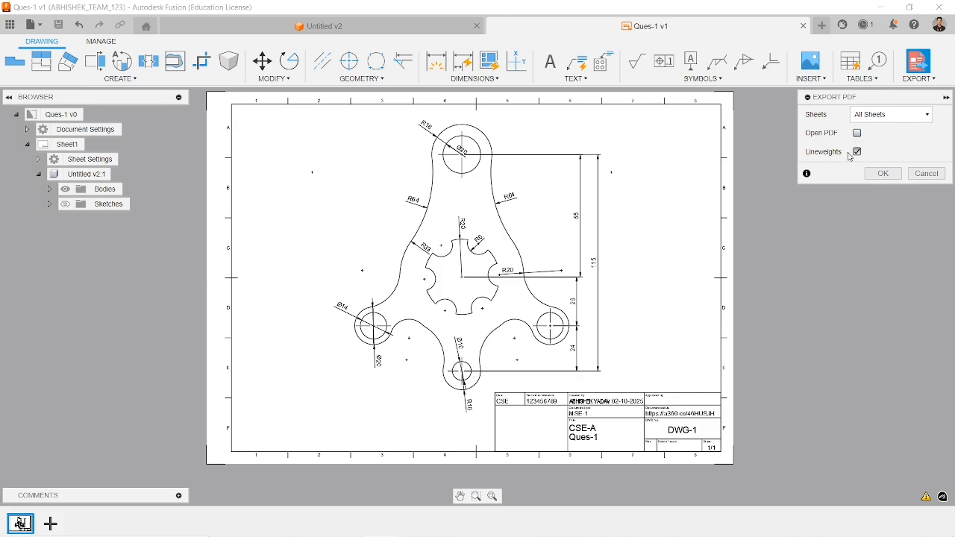
left_click(881, 175)
left_click(879, 176)
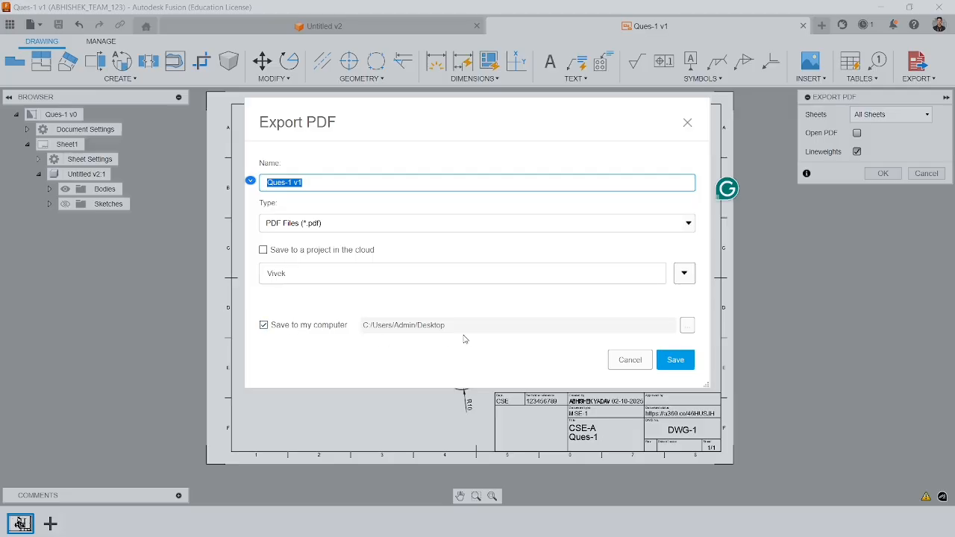
left_click(687, 326)
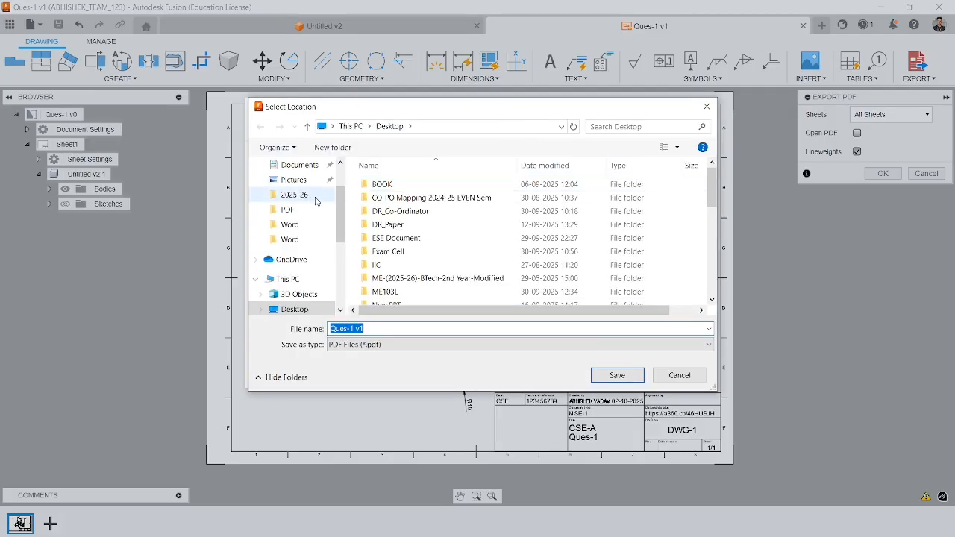
left_click(707, 107)
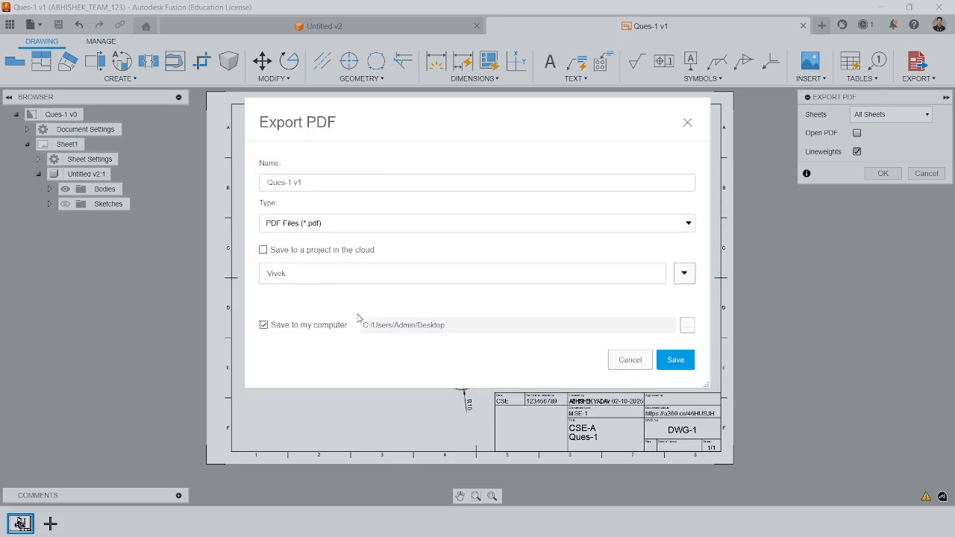
left_click(675, 360)
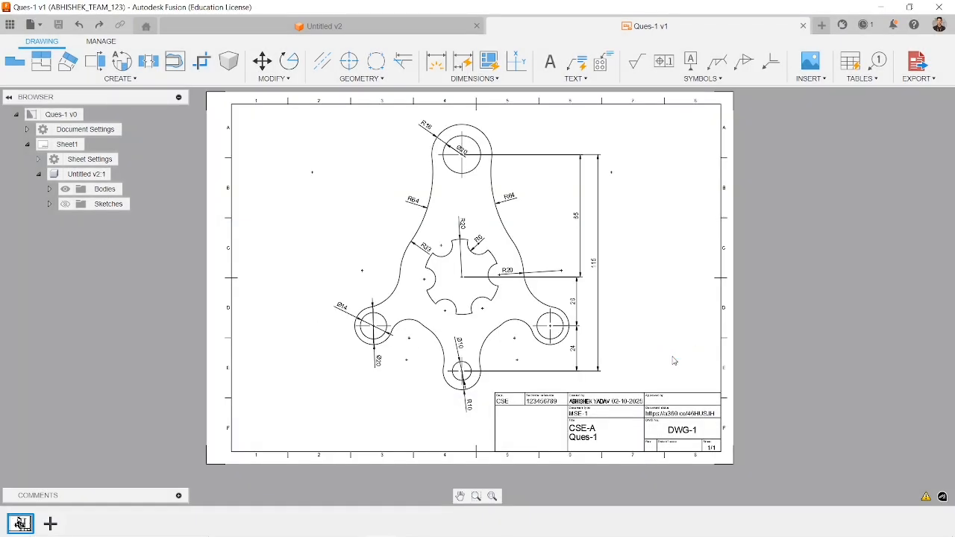
Open the exported Ques-1 v1 PDF from the desktop and examine its plate view and title block
left_click(881, 7)
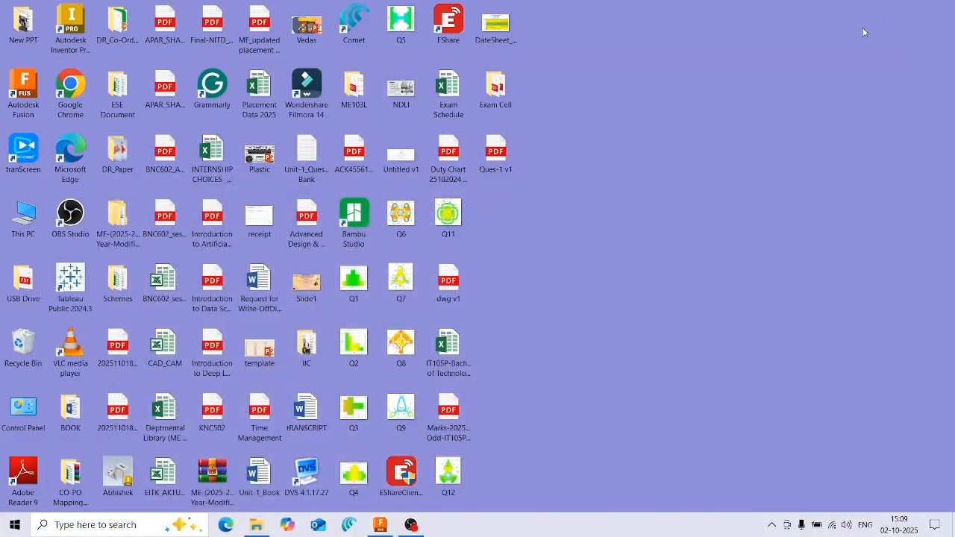
double_click(501, 164)
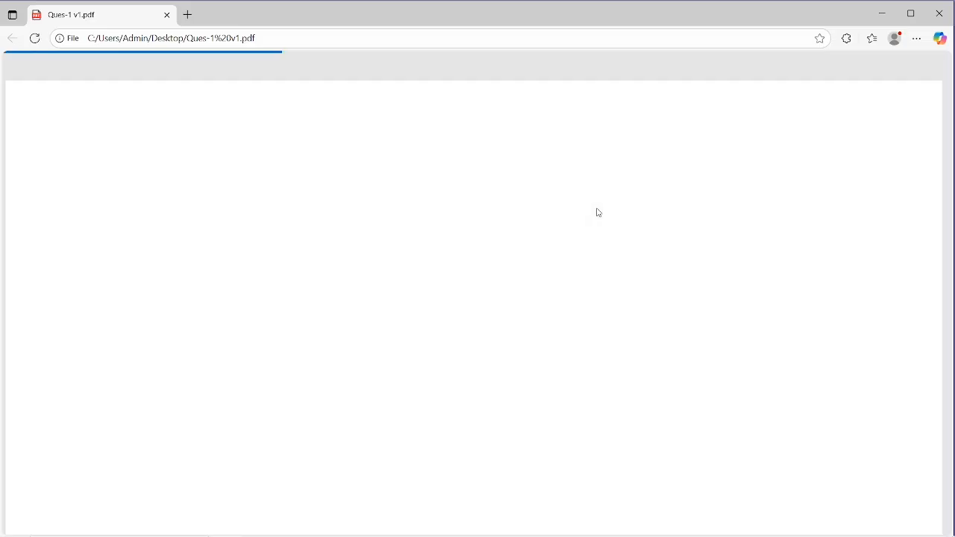
scroll(467, 256, "down", 3)
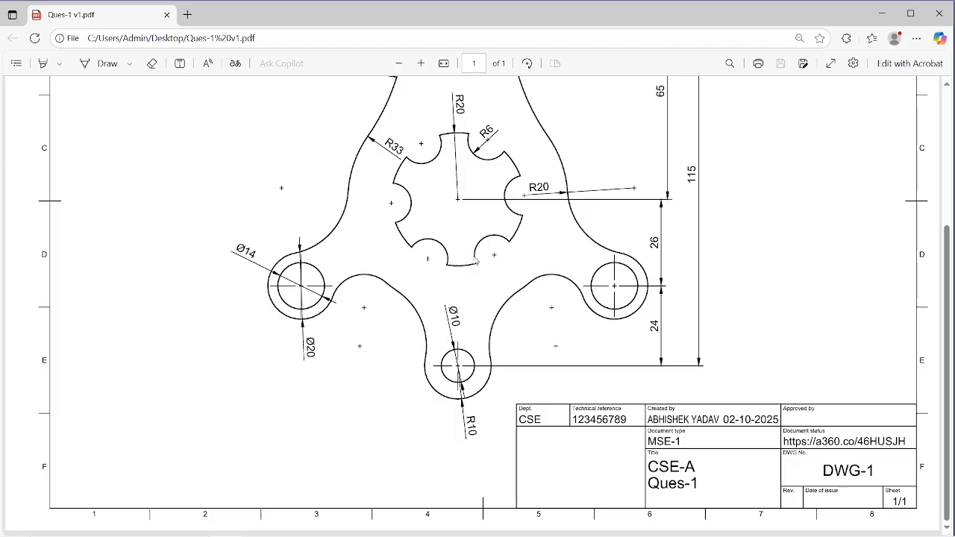
scroll(474, 259, "up", 3)
scroll(480, 243, "down", 3)
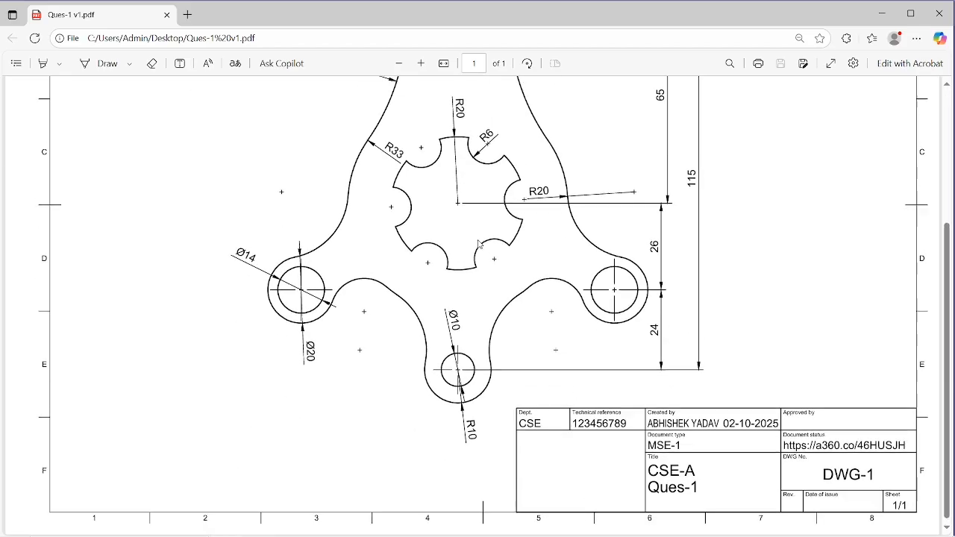
scroll(478, 242, "up", 3)
scroll(481, 246, "down", 3)
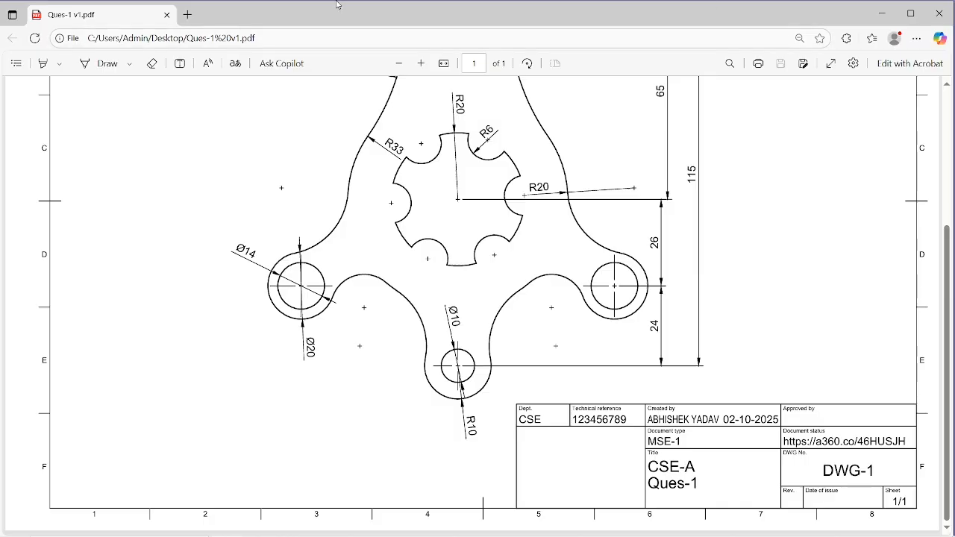
Search the web for "merge pdf online" in a new browser tab and open iLovePDF's Merge PDF page
left_click(187, 14)
type("m")
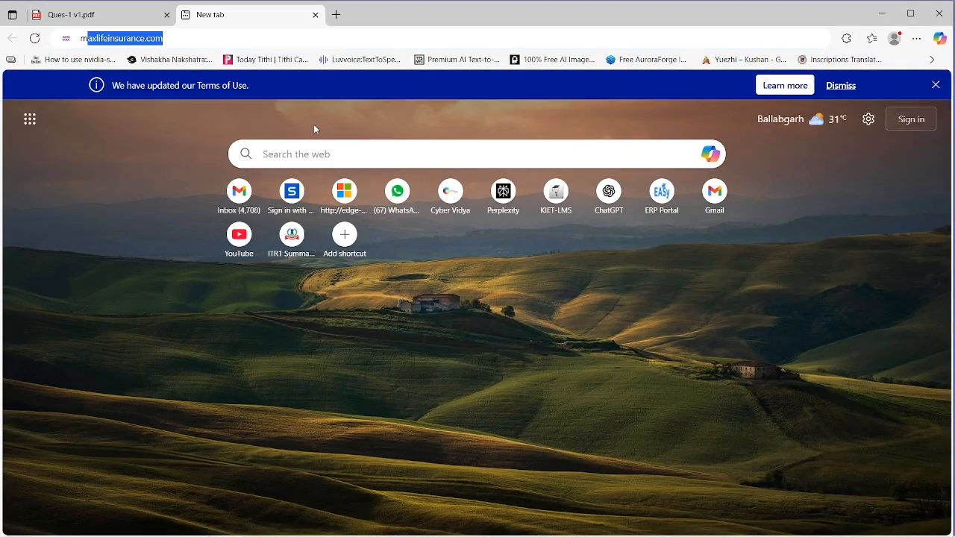
type("erge")
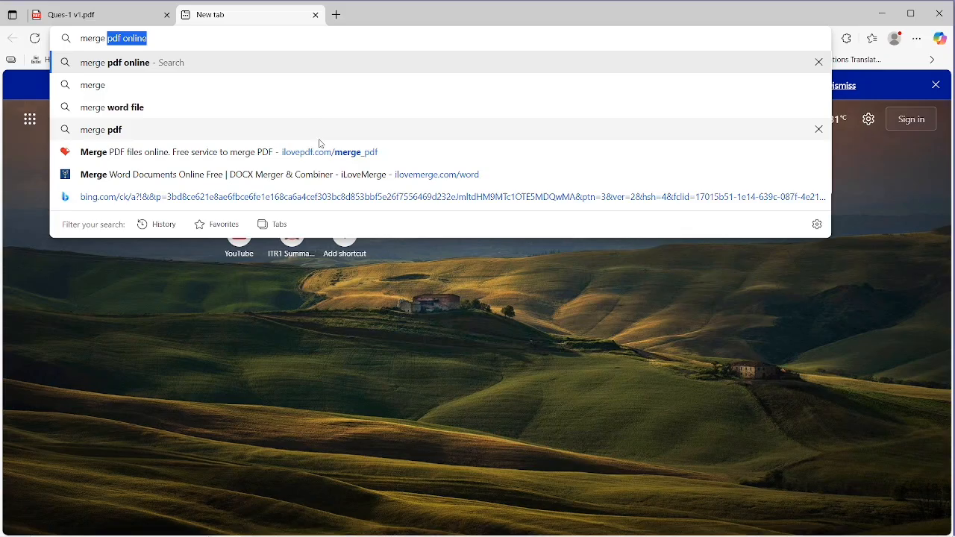
left_click(299, 64)
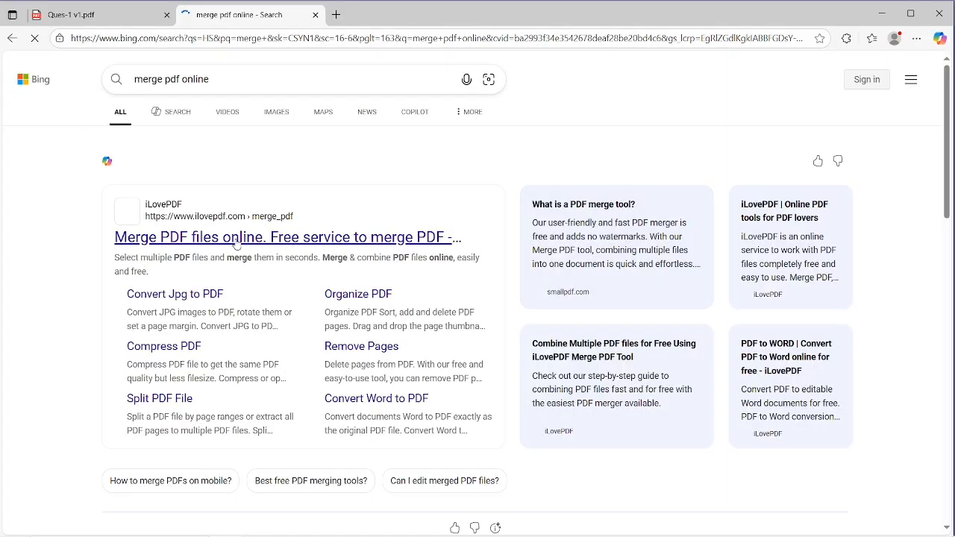
left_click(237, 239)
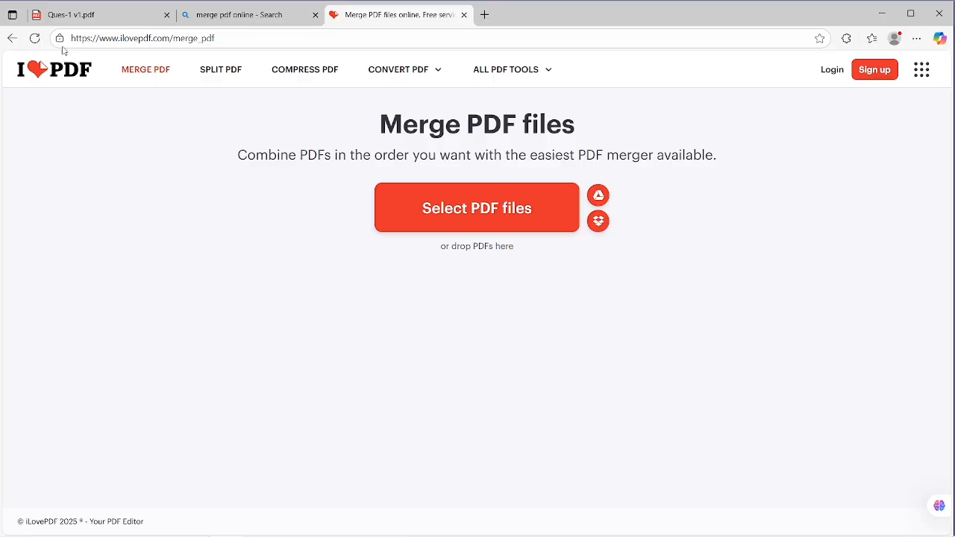
left_click(277, 21)
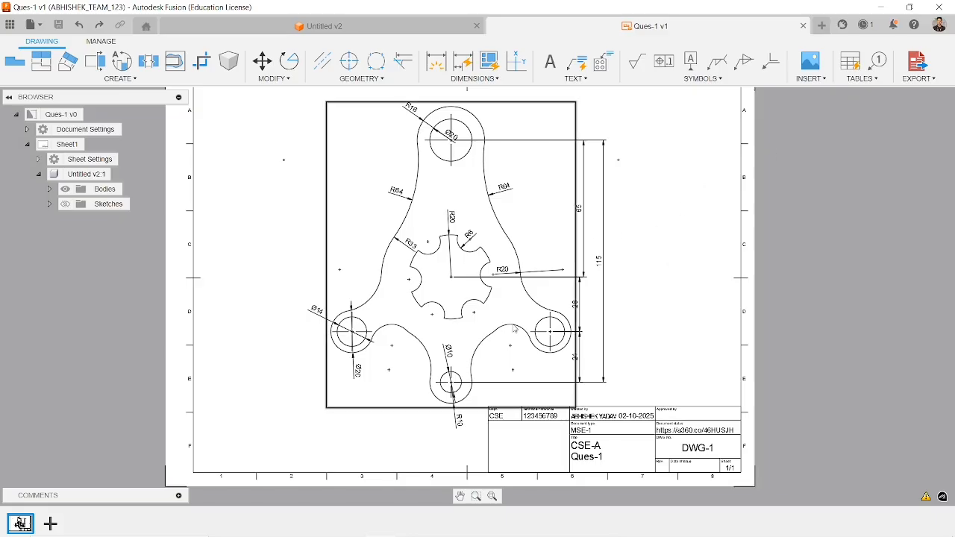
mouse_move(380, 533)
left_click(417, 526)
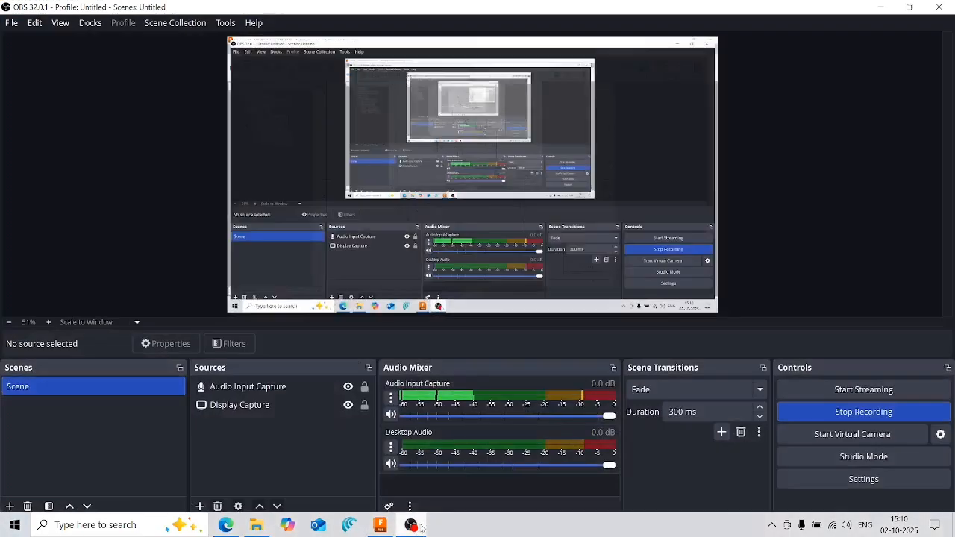
left_click(420, 527)
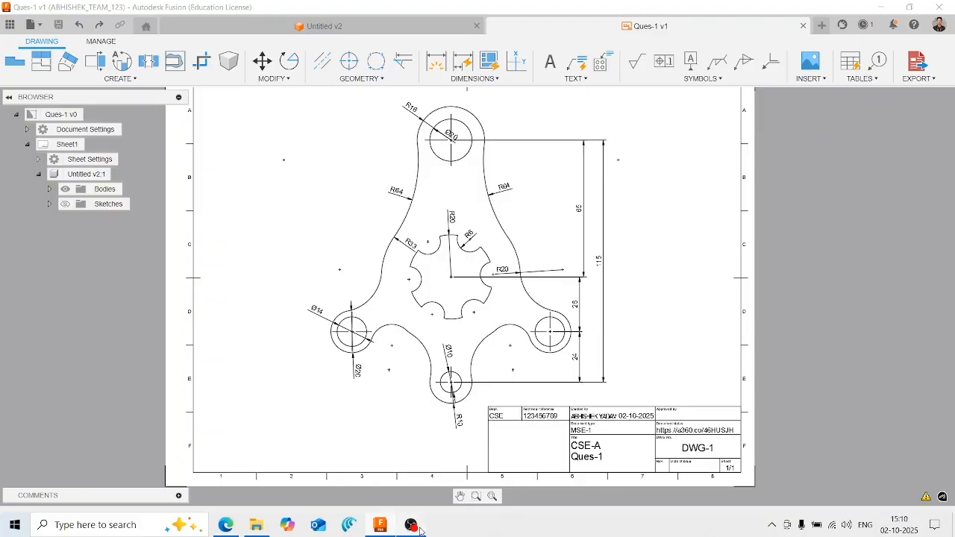
left_click(420, 526)
left_click(863, 411)
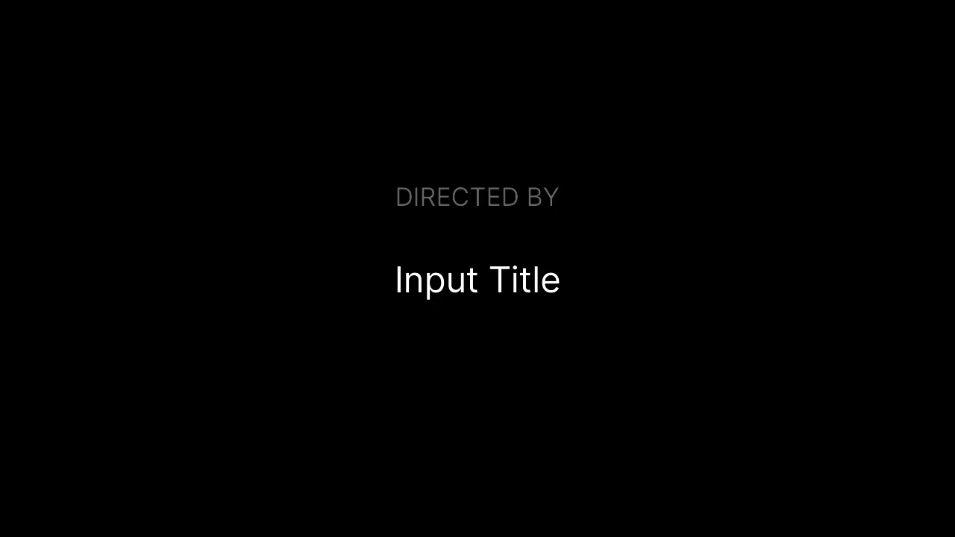